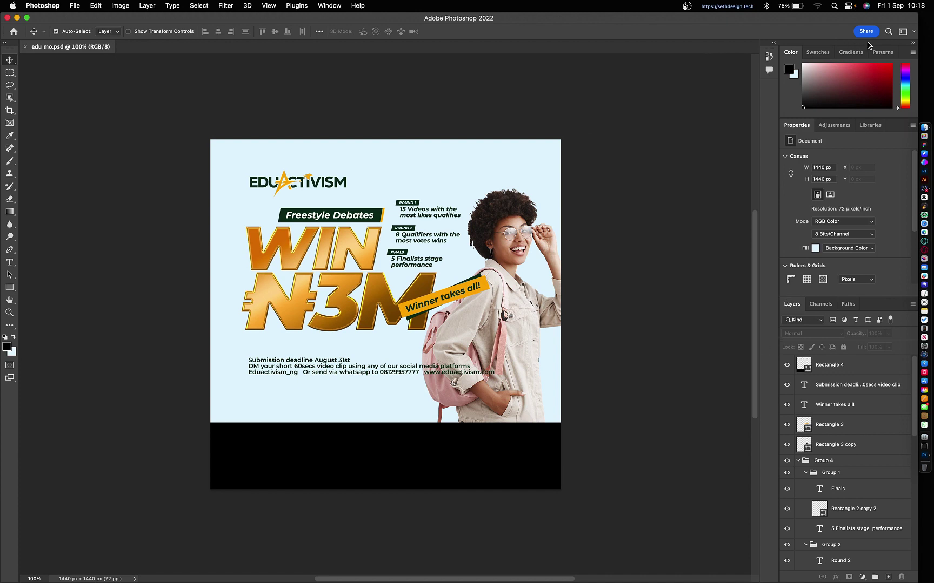
# - Preview the 3D, Painting, Photography and Graphic and Web workspaces, then return to Essentials
pyautogui.click(900, 34)
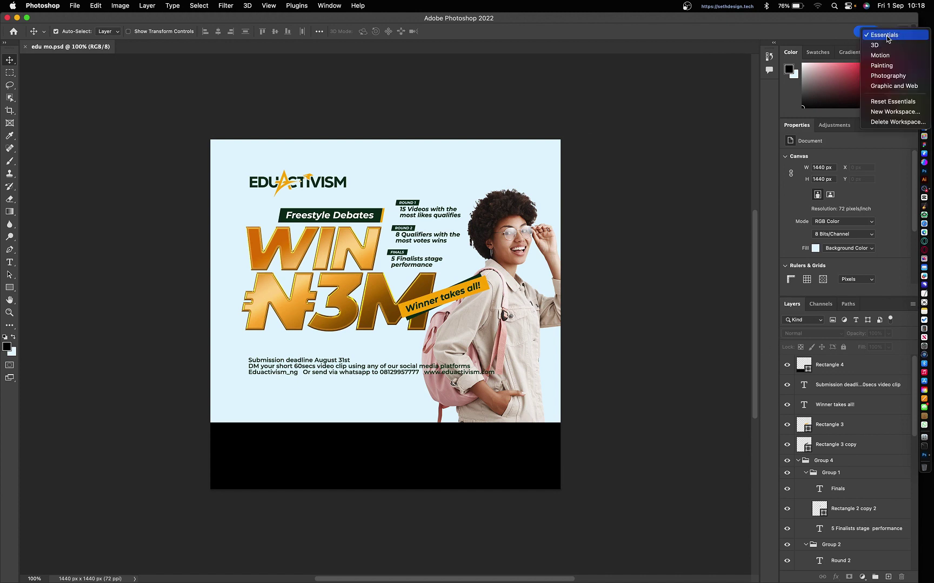
pyautogui.click(883, 45)
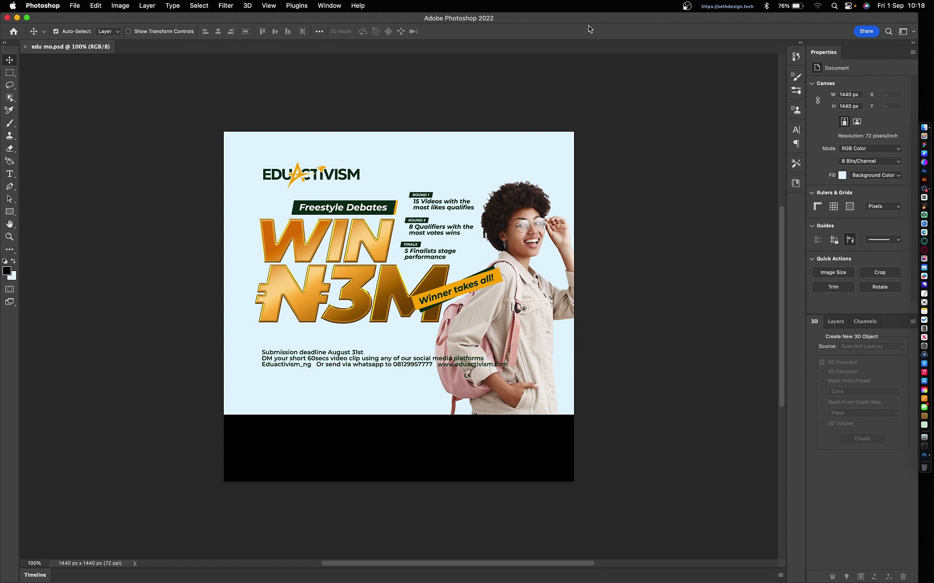
pyautogui.click(900, 32)
pyautogui.click(884, 46)
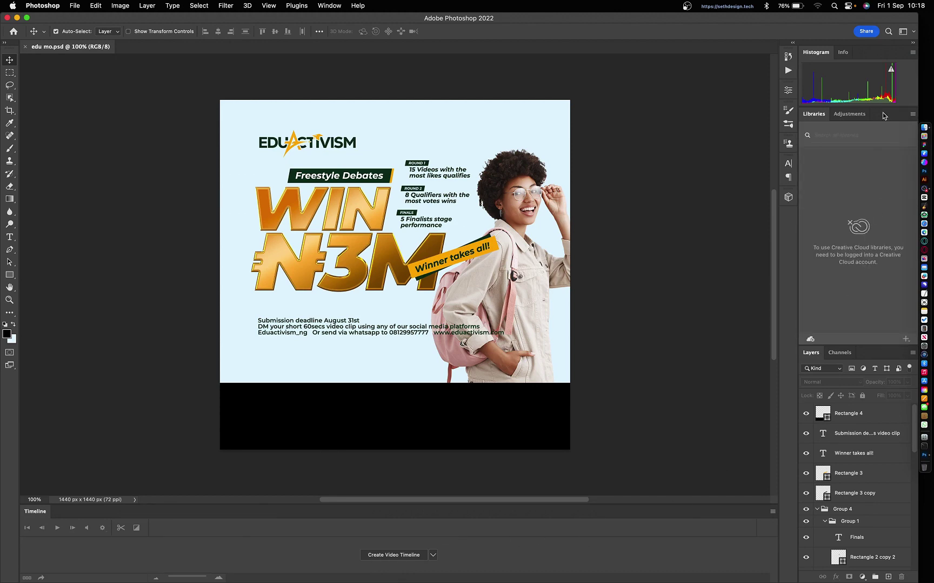
pyautogui.click(902, 31)
pyautogui.click(892, 81)
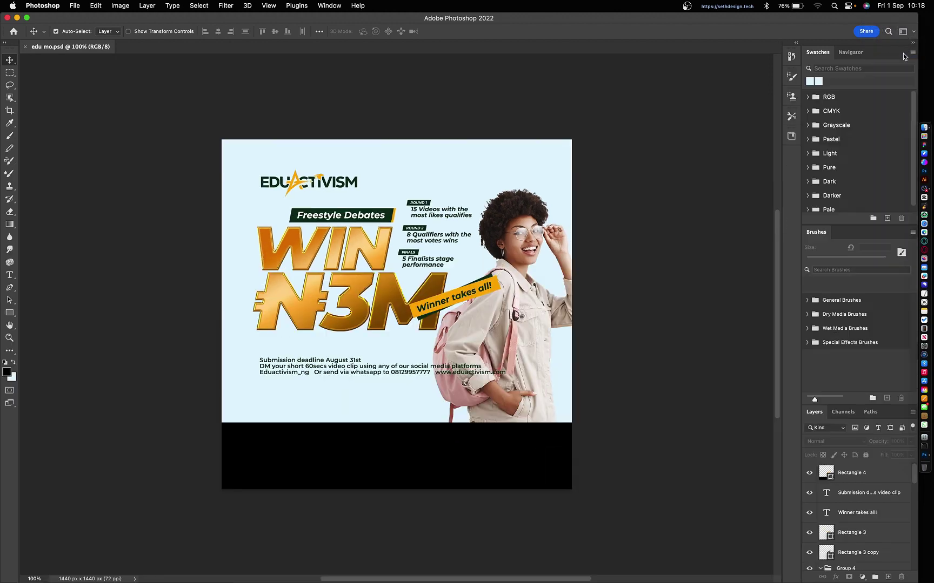
pyautogui.click(904, 32)
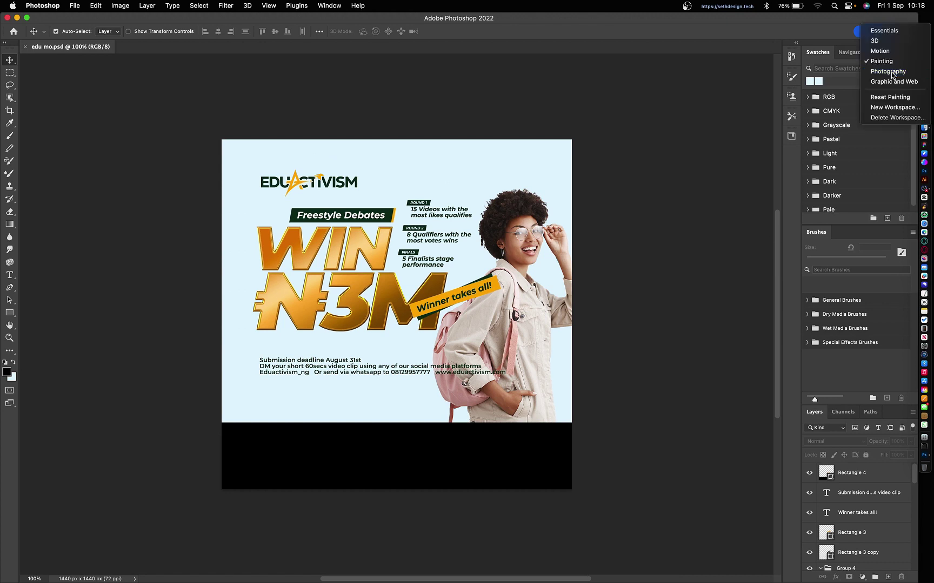
pyautogui.click(890, 73)
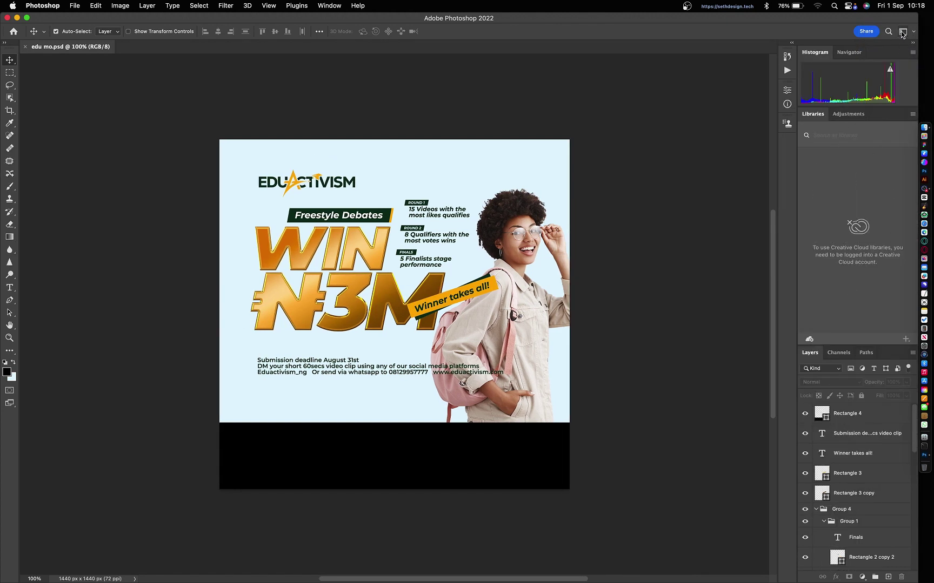
pyautogui.click(902, 32)
pyautogui.click(853, 121)
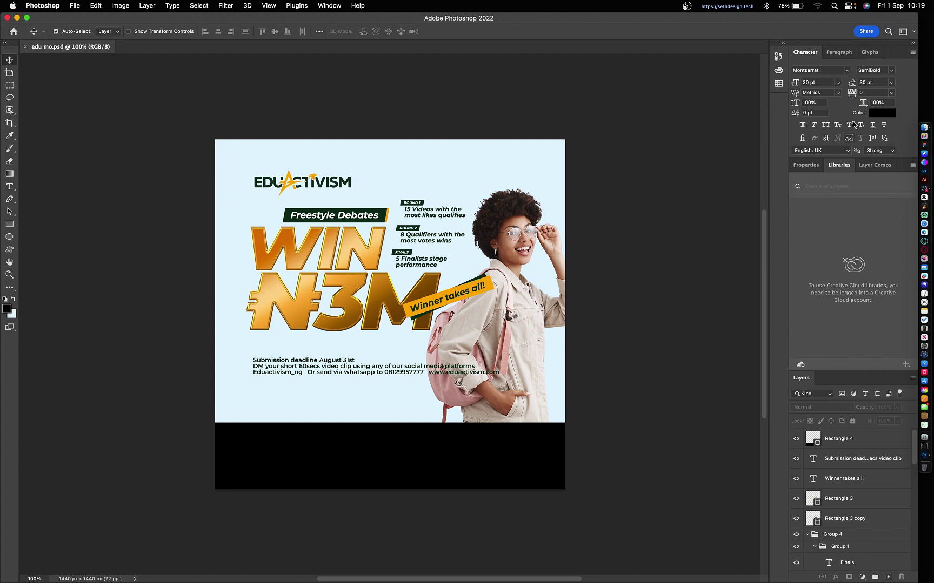
pyautogui.click(902, 31)
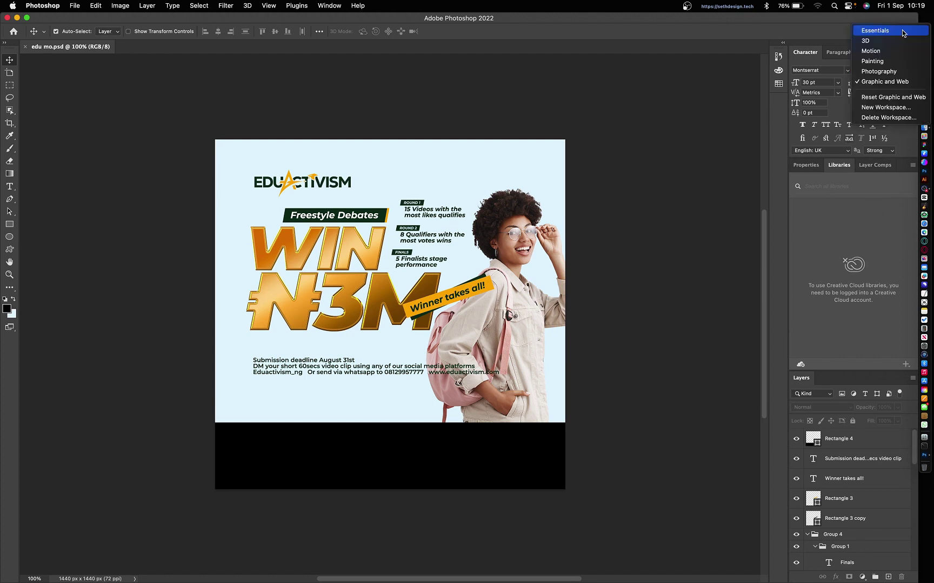
pyautogui.click(901, 23)
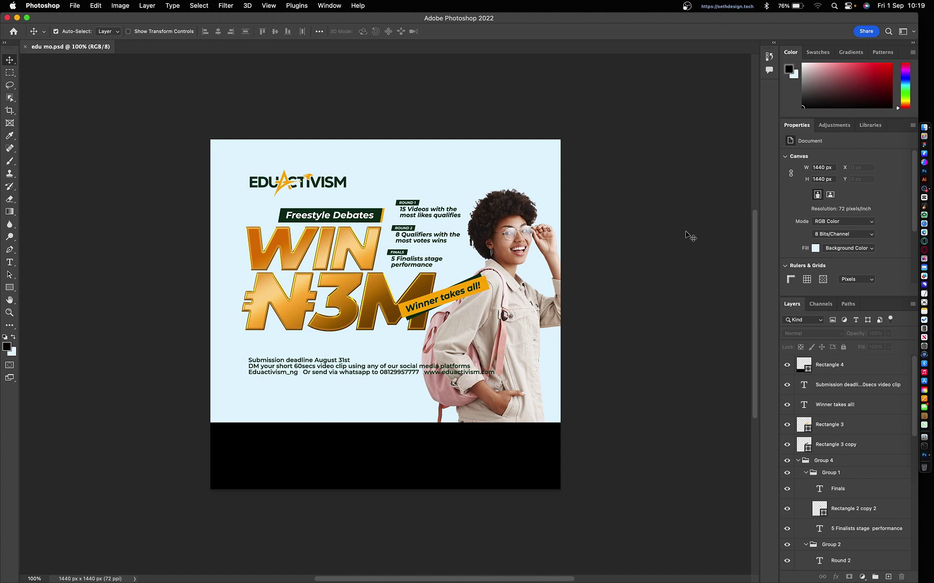
# - Close the Color, Gradients and Patterns panels
pyautogui.rightClick(793, 54)
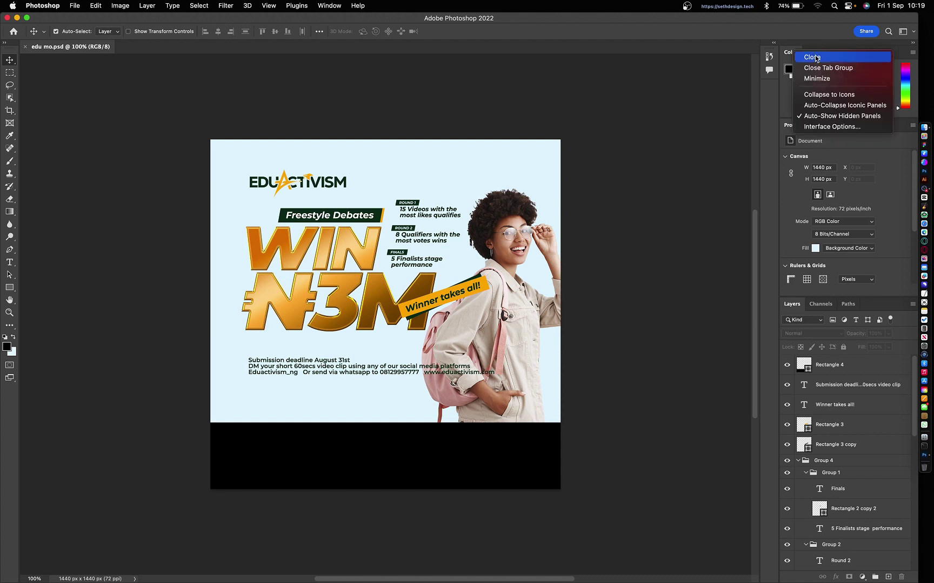
pyautogui.click(815, 57)
pyautogui.click(826, 52)
pyautogui.rightClick(829, 52)
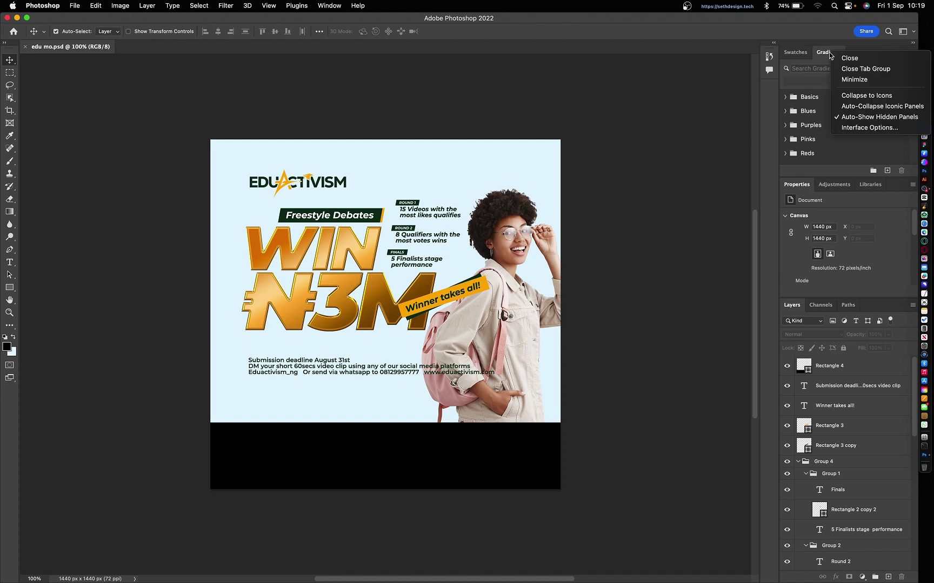
pyautogui.click(847, 56)
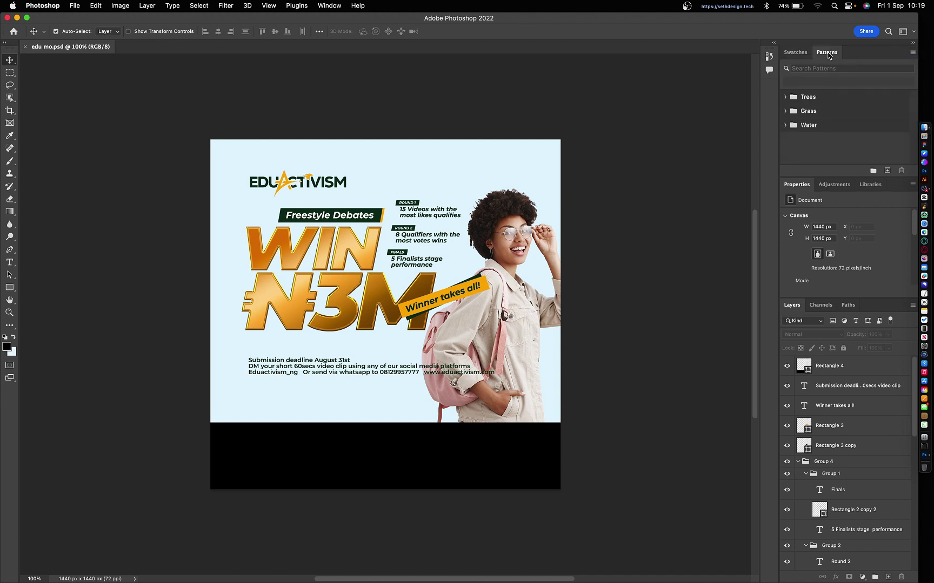
pyautogui.rightClick(830, 53)
pyautogui.click(846, 60)
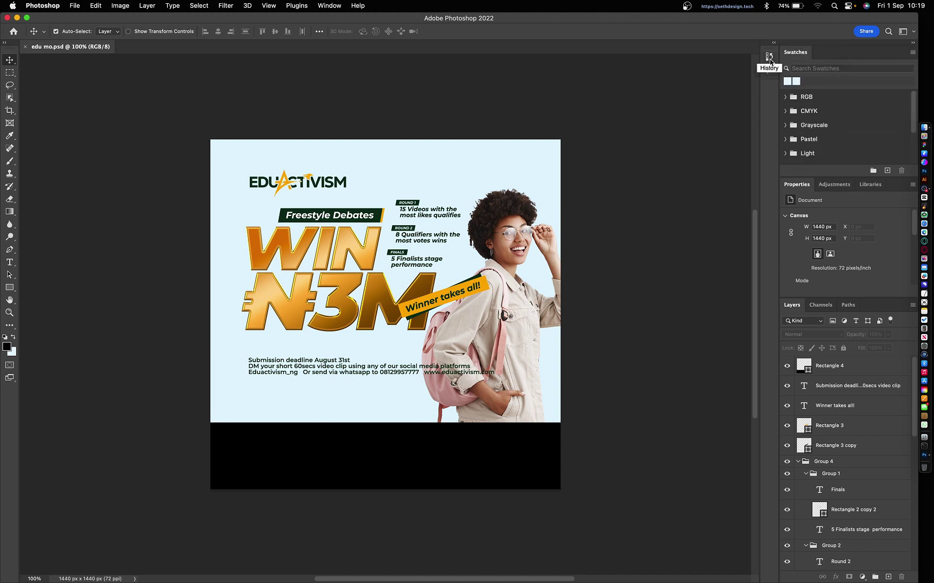
# - Show the History panel, dock it beside Swatches, and close the Comments panel group
pyautogui.click(329, 5)
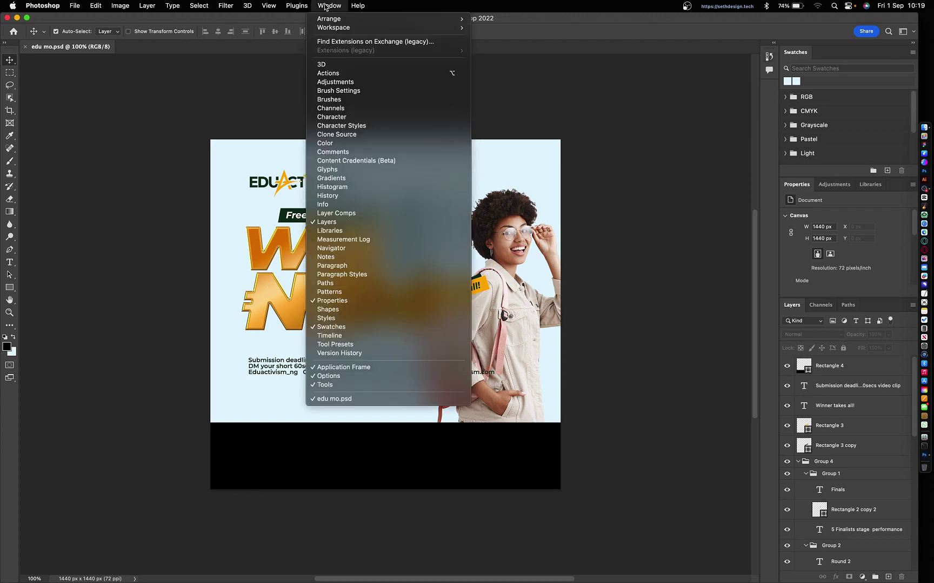
pyautogui.click(333, 196)
pyautogui.moveTo(660, 53); pyautogui.dragTo(811, 58)
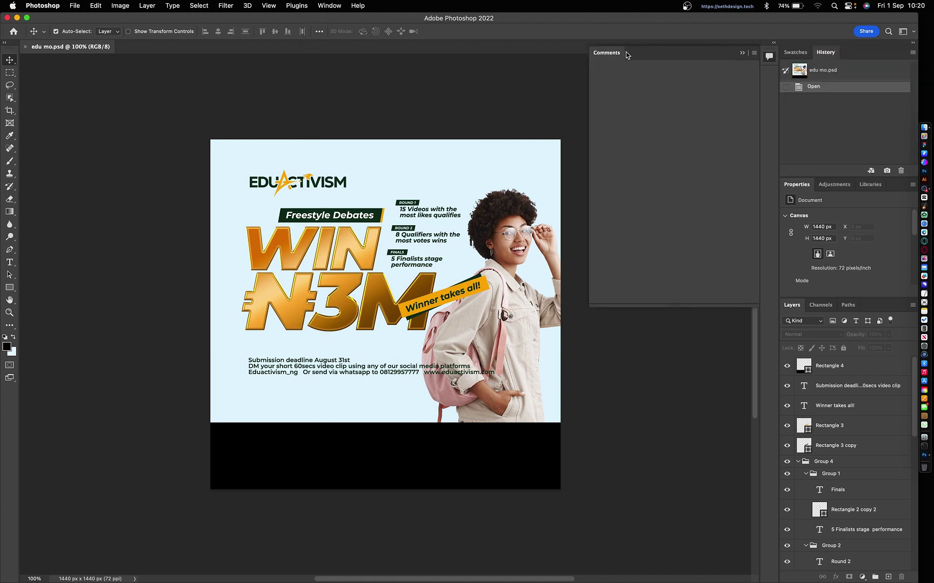
pyautogui.rightClick(758, 55)
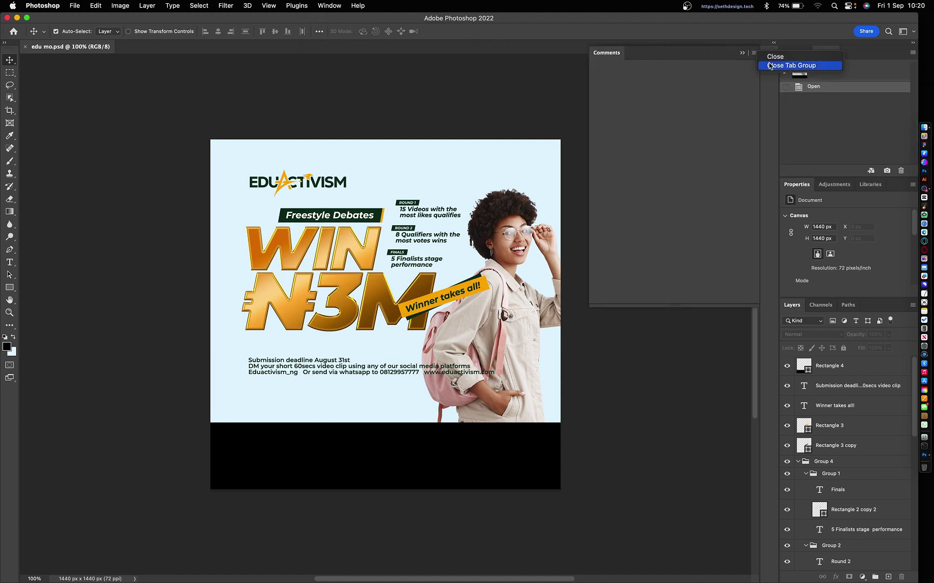
pyautogui.click(771, 65)
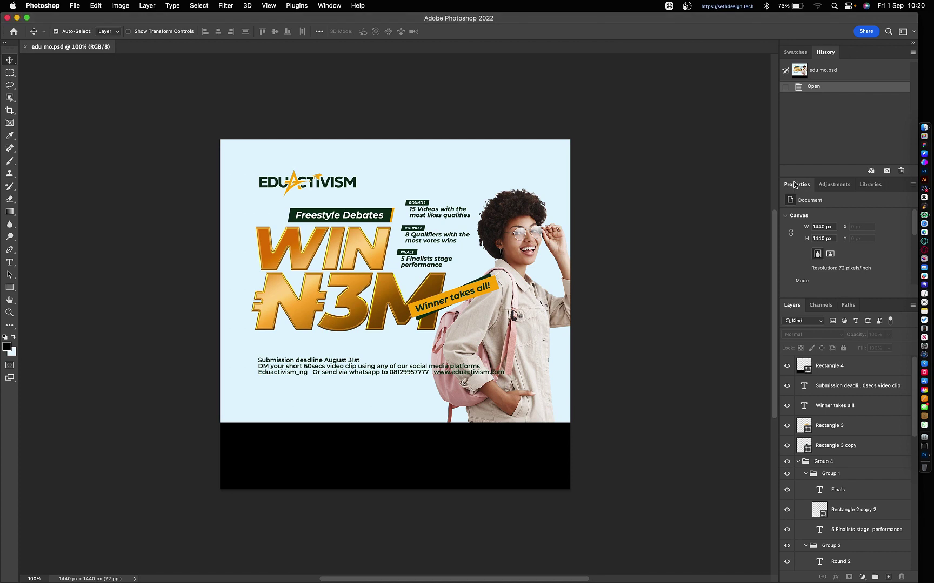
# - Move Properties into the top panel group and close the Adjustments and Libraries group
pyautogui.moveTo(794, 187); pyautogui.dragTo(804, 59)
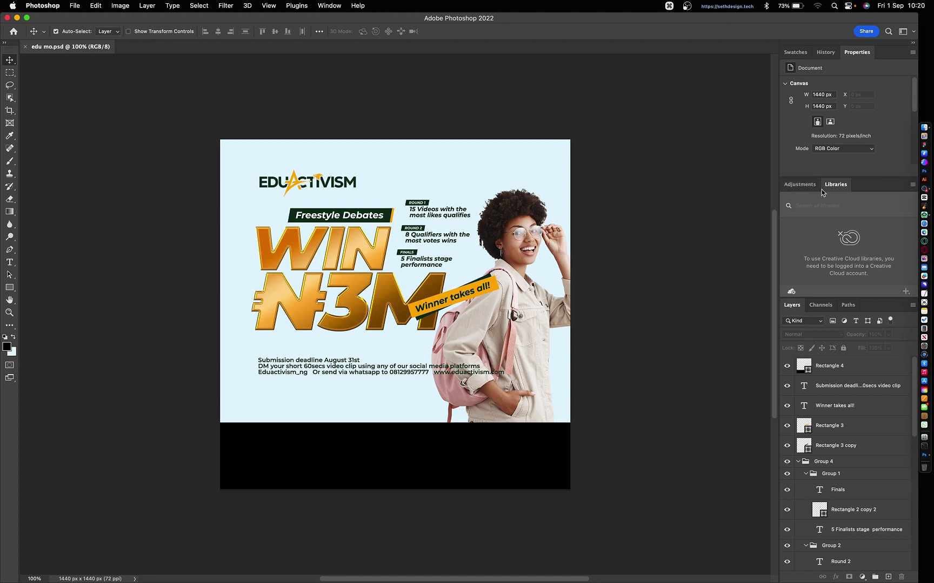
pyautogui.click(801, 187)
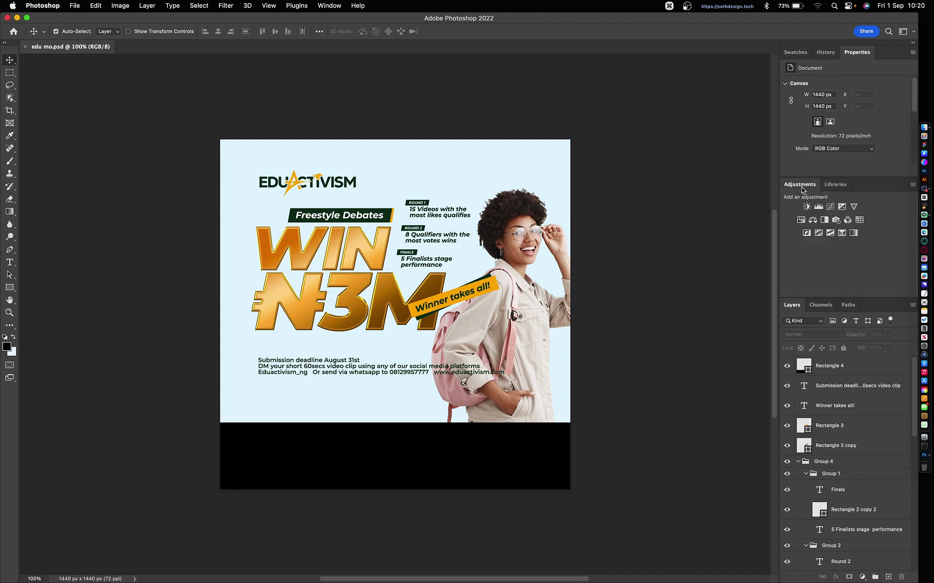
pyautogui.click(844, 187)
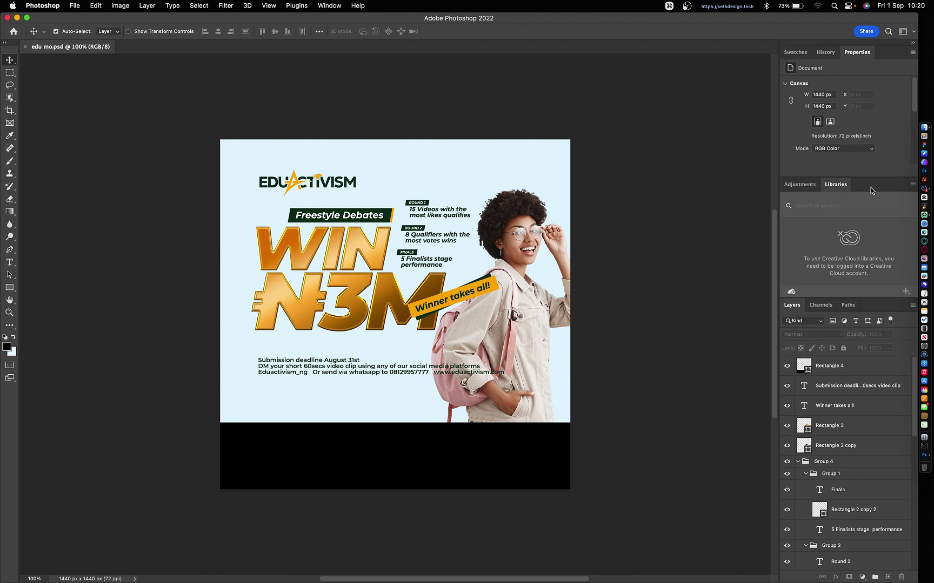
pyautogui.rightClick(871, 189)
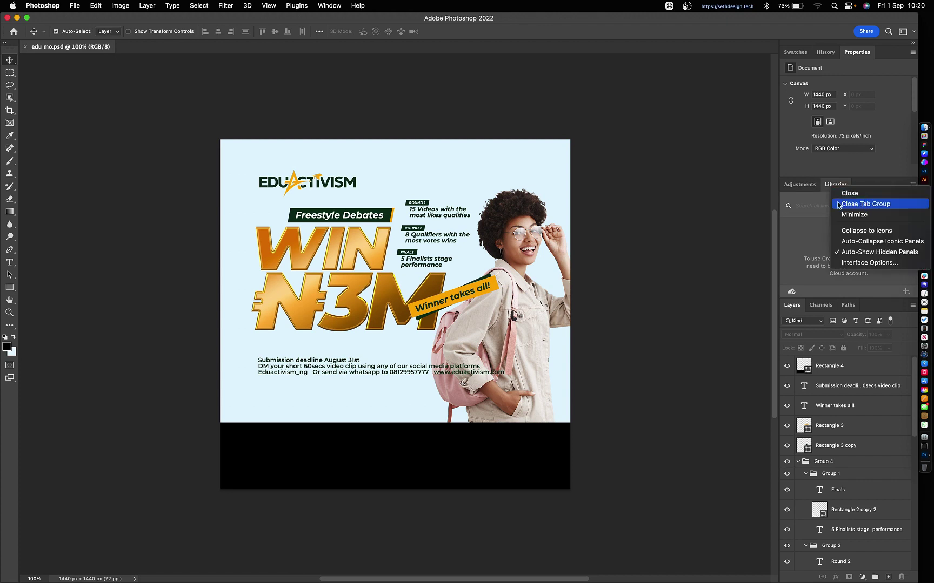
pyautogui.press('Escape')
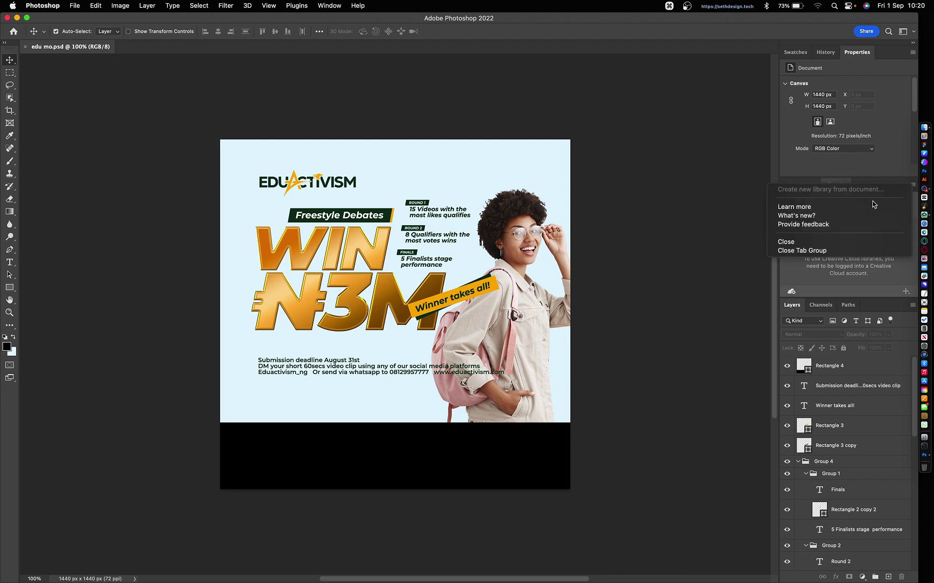
pyautogui.click(912, 185)
pyautogui.click(814, 251)
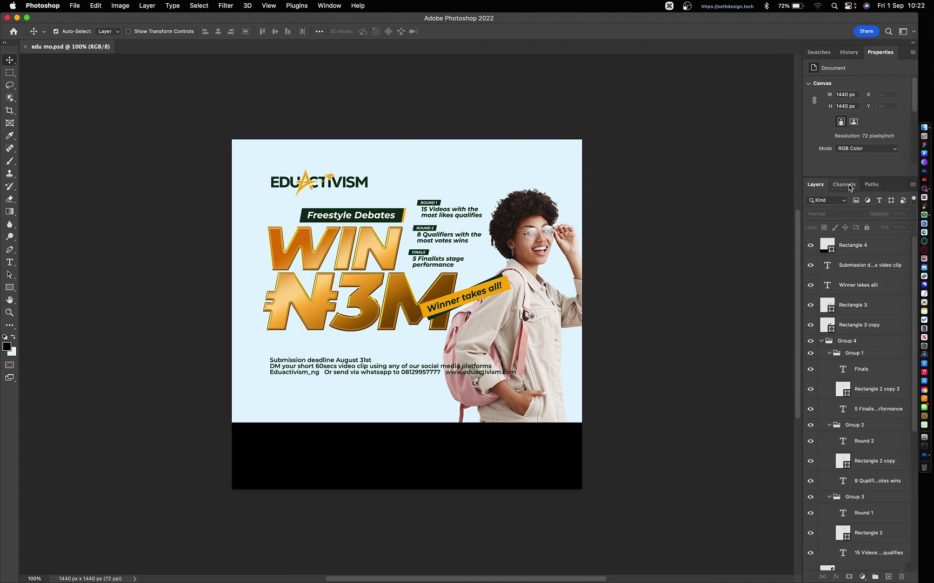
# - Close the Channels and Paths panels, leaving only Layers below
pyautogui.rightClick(849, 187)
pyautogui.click(863, 193)
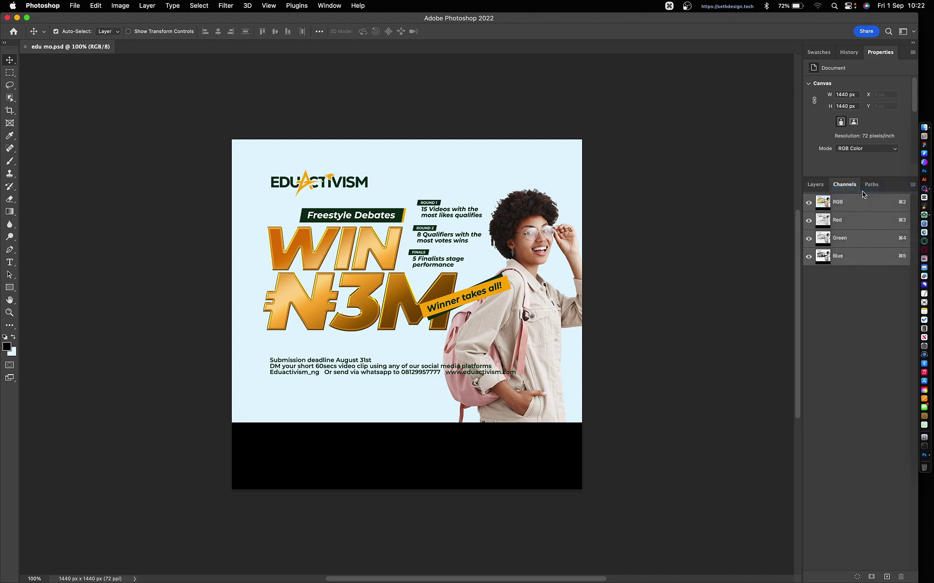
pyautogui.click(912, 184)
pyautogui.click(827, 374)
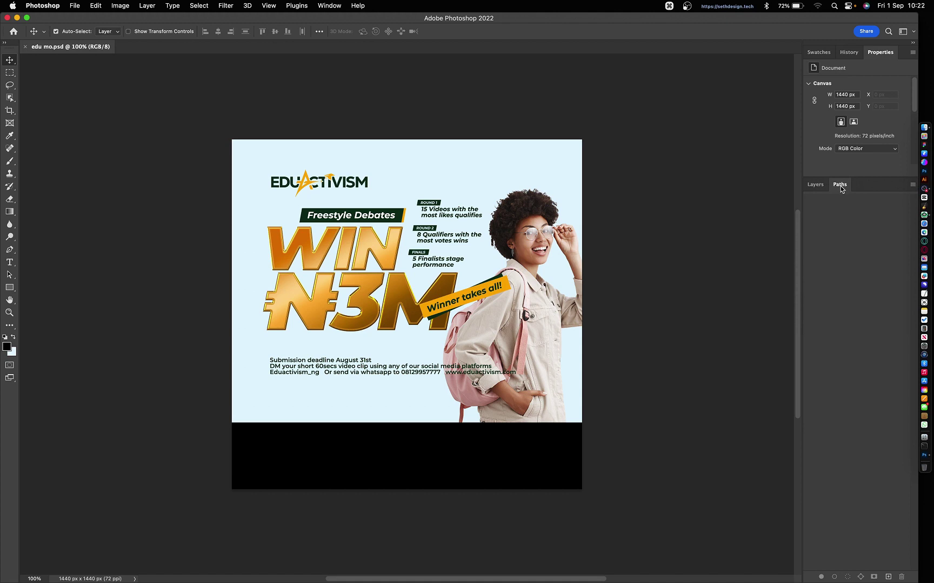
pyautogui.rightClick(840, 187)
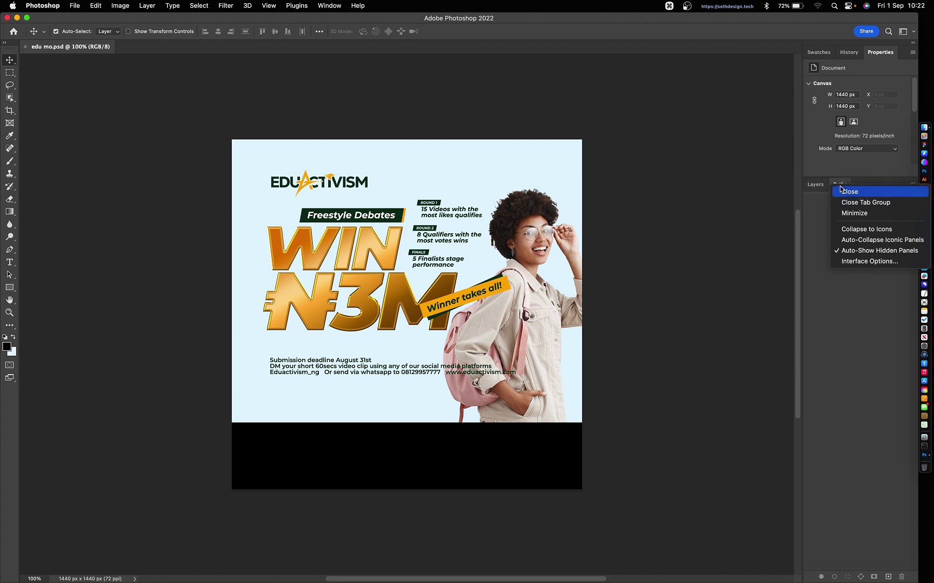
pyautogui.click(824, 215)
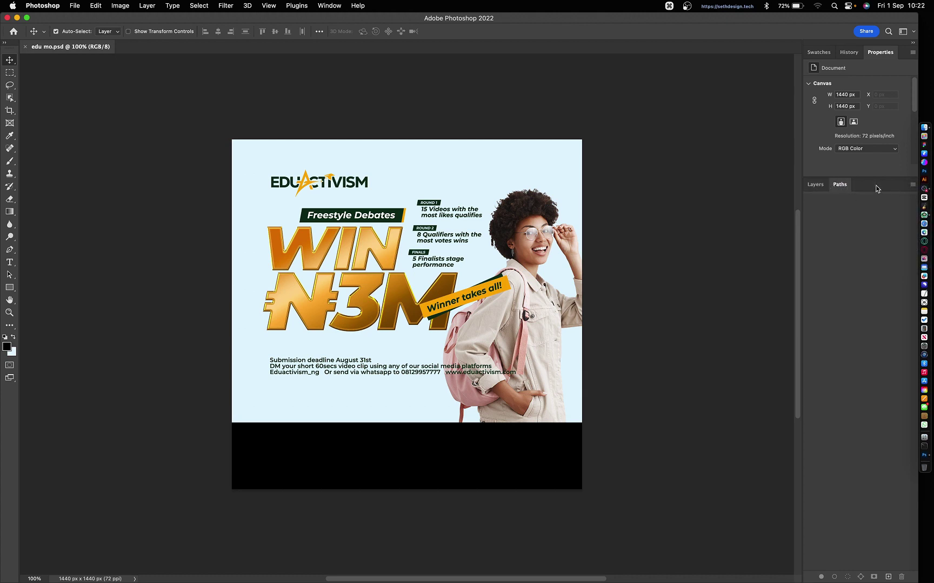
pyautogui.click(912, 185)
pyautogui.click(845, 318)
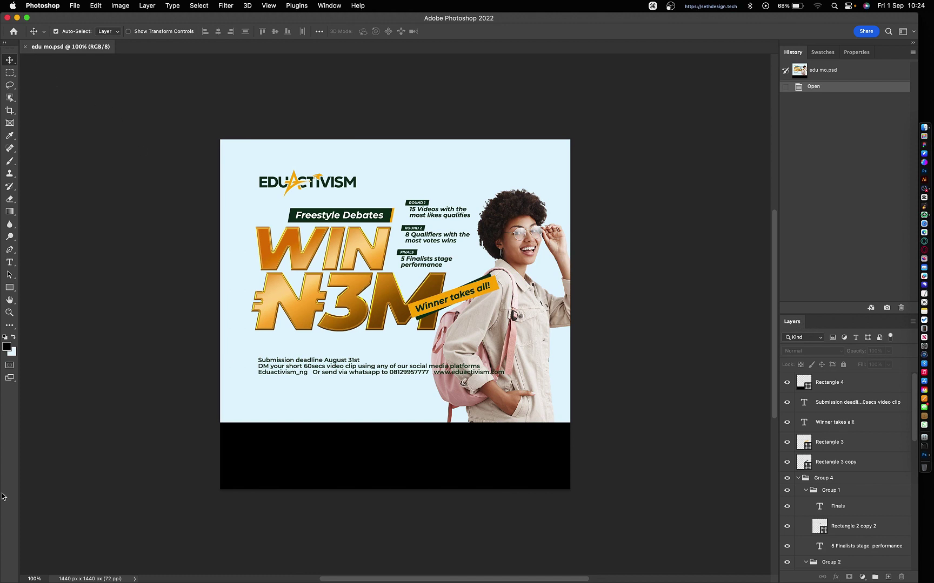
# - Drag the Layers panel out of the right dock into its own full-height column
pyautogui.press('super')
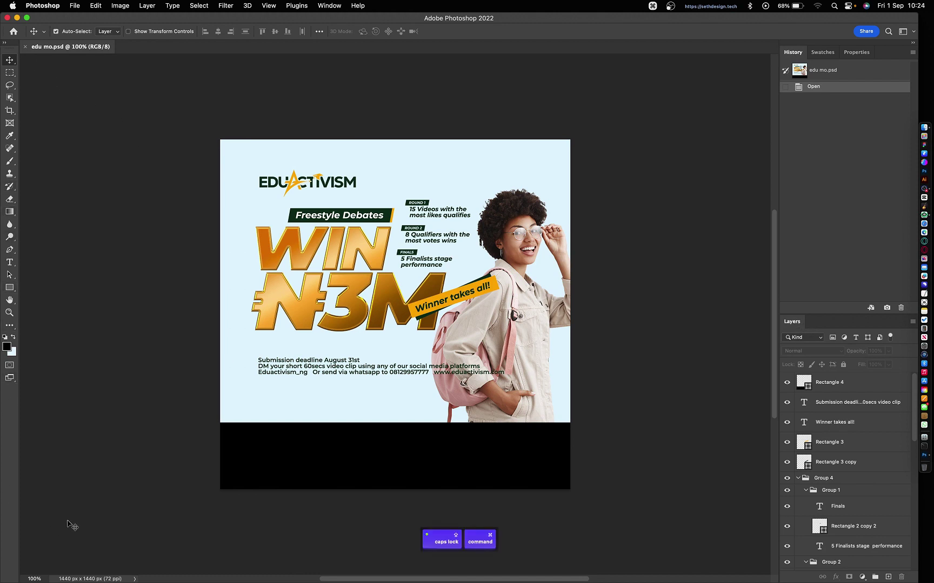
pyautogui.moveTo(797, 325); pyautogui.dragTo(2, 146)
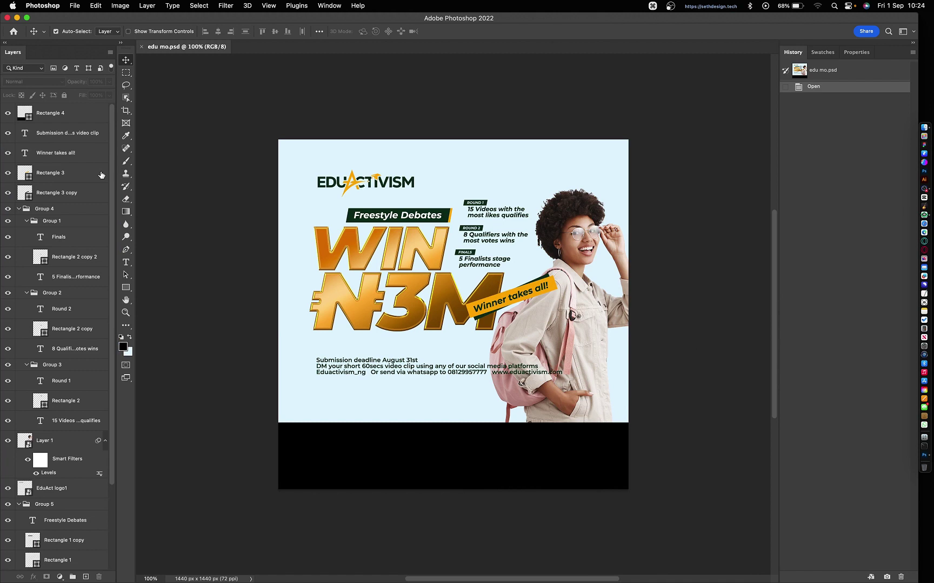
# - Show the Character panel, dock it beside History, and close the floating Paragraph group
pyautogui.click(329, 5)
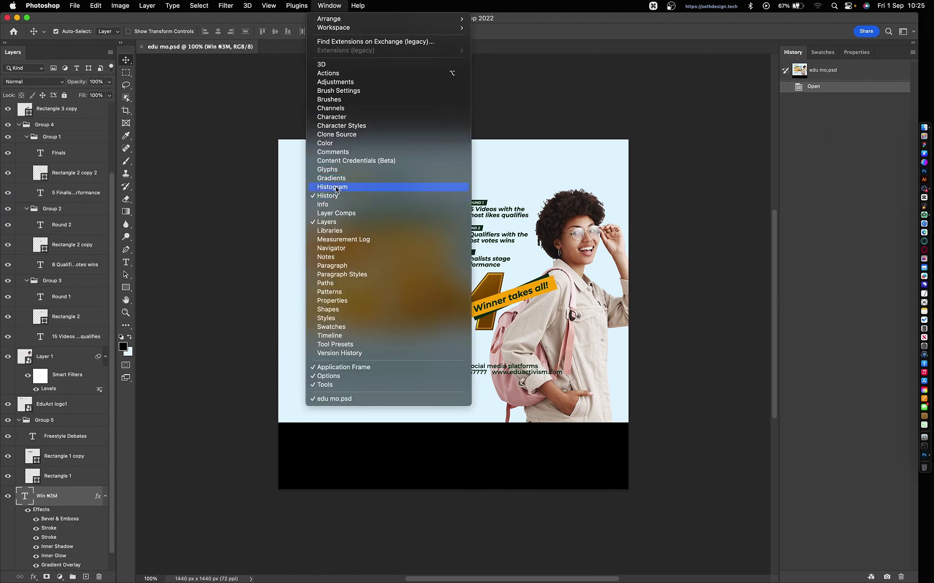
pyautogui.click(341, 117)
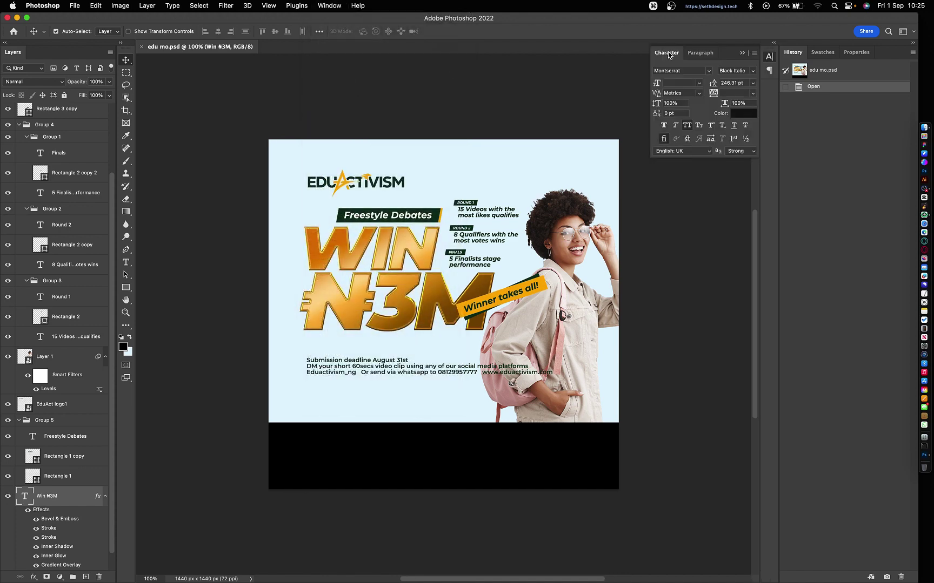
pyautogui.moveTo(668, 54); pyautogui.dragTo(806, 56)
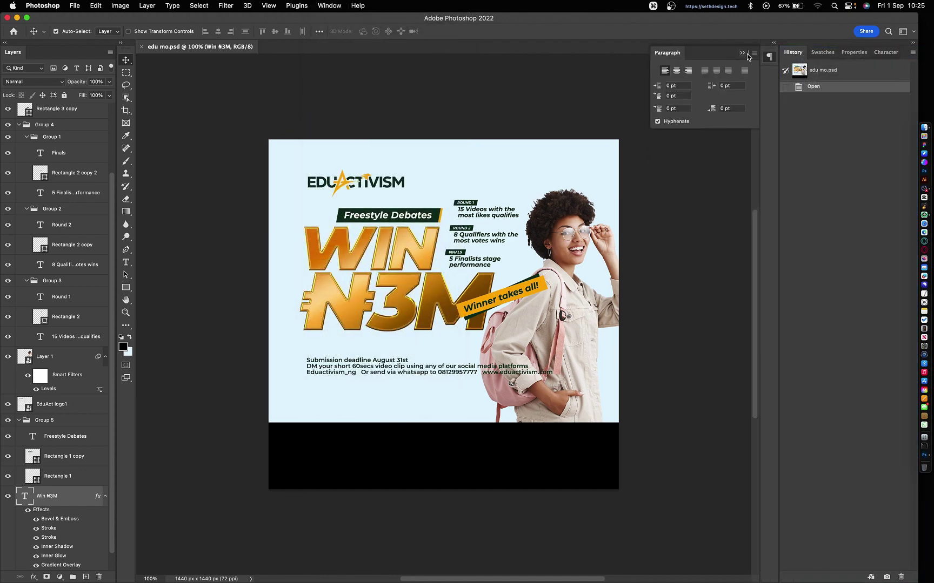
pyautogui.click(754, 53)
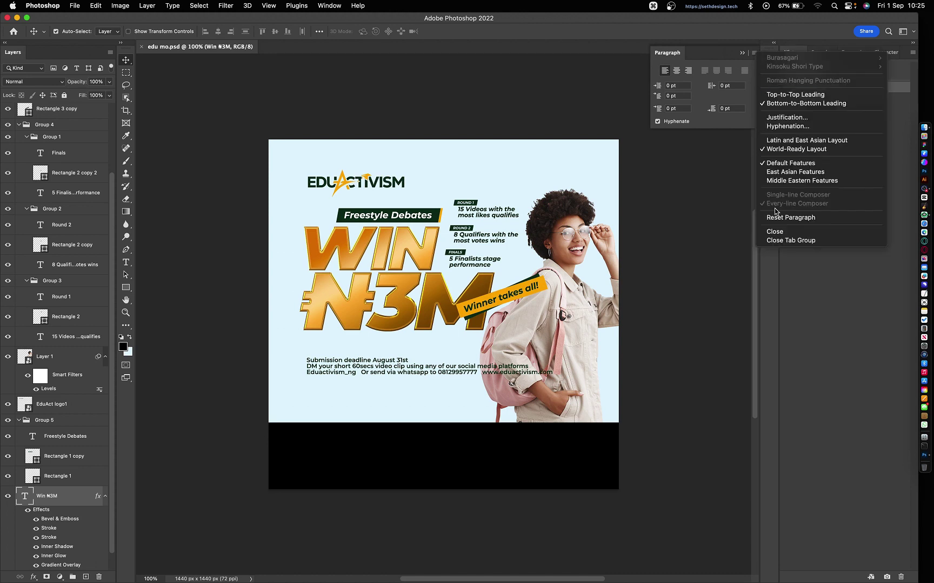
pyautogui.click(791, 240)
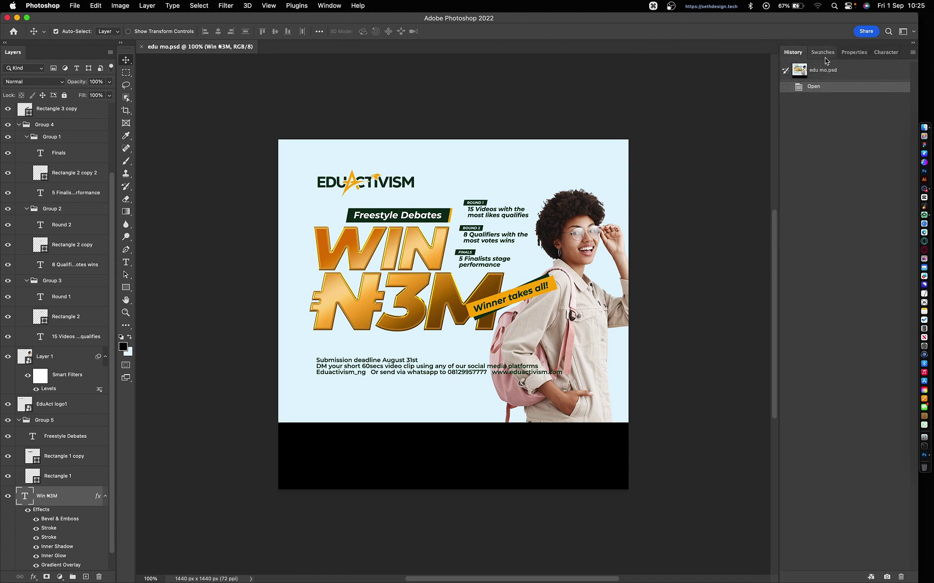
# - Move History into its own lower group, show the Styles panel, and give History more height
pyautogui.moveTo(790, 55); pyautogui.dragTo(809, 581)
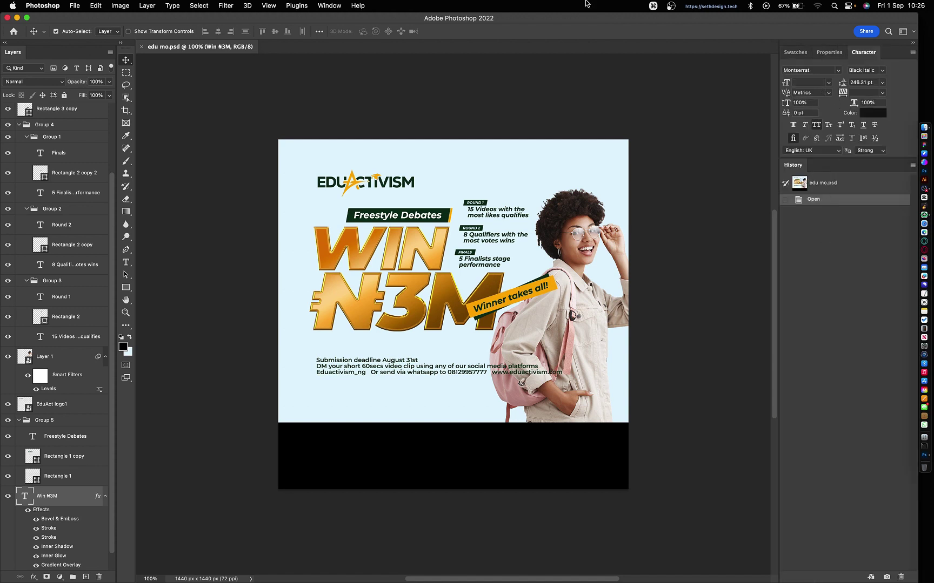
pyautogui.click(329, 6)
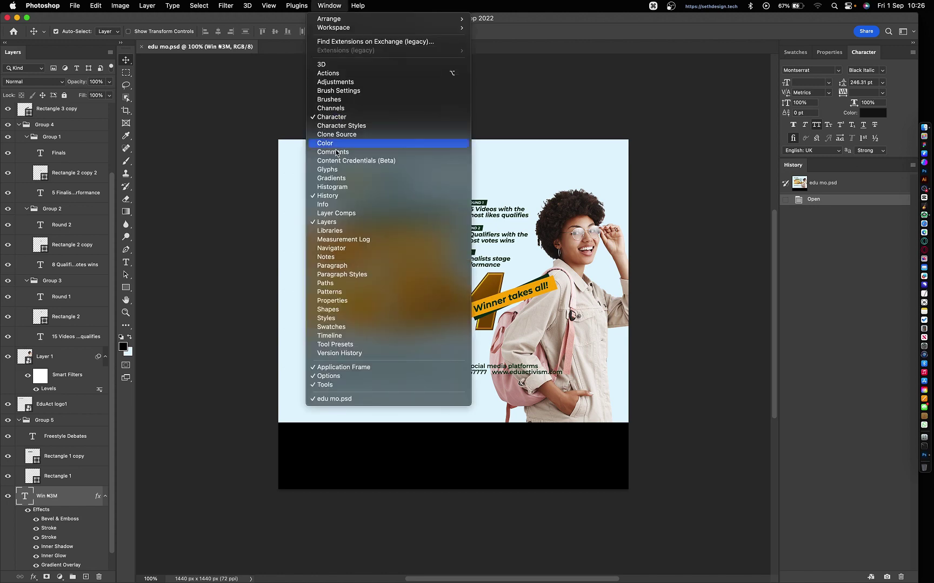
pyautogui.click(351, 318)
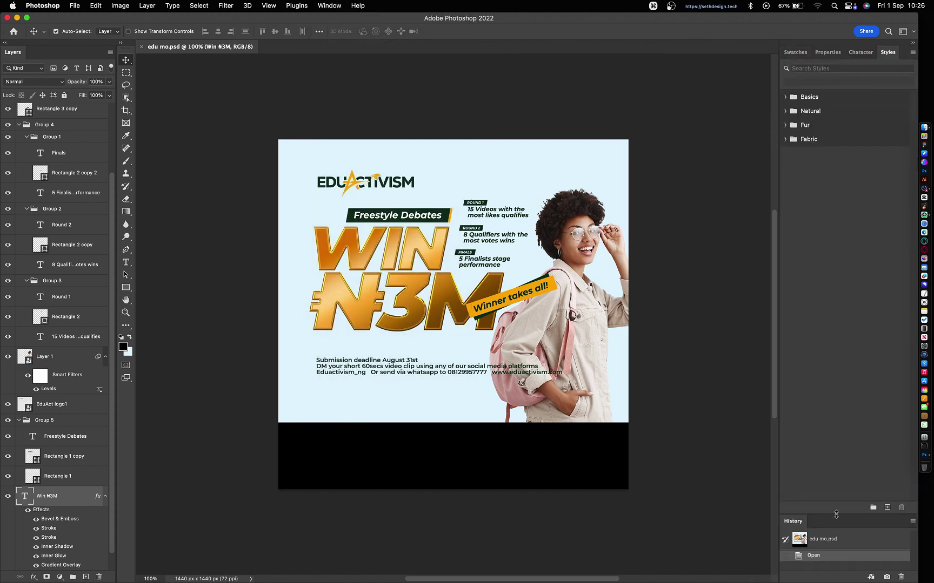
pyautogui.moveTo(836, 515); pyautogui.dragTo(835, 176)
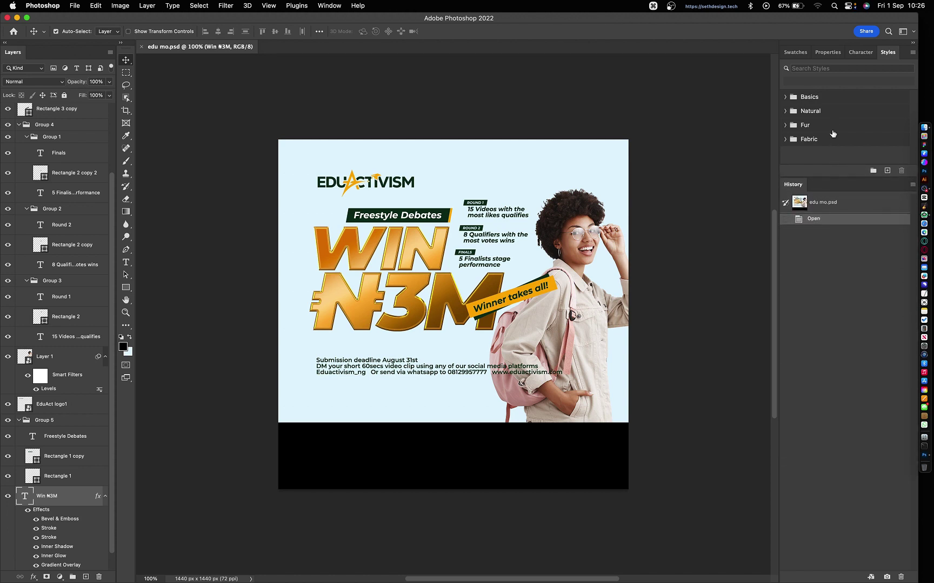
# - Show the Shapes panel and dock it beside History
pyautogui.click(827, 52)
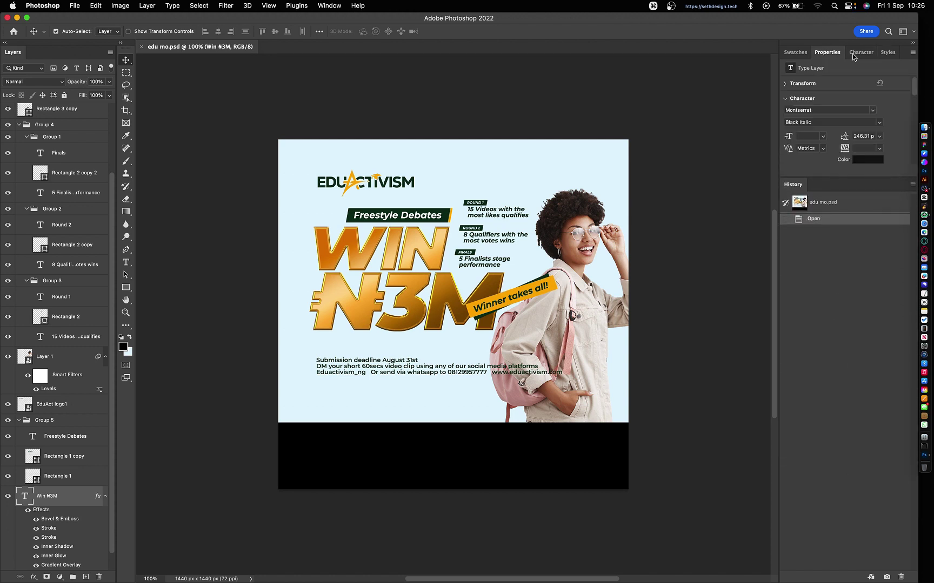
pyautogui.click(794, 52)
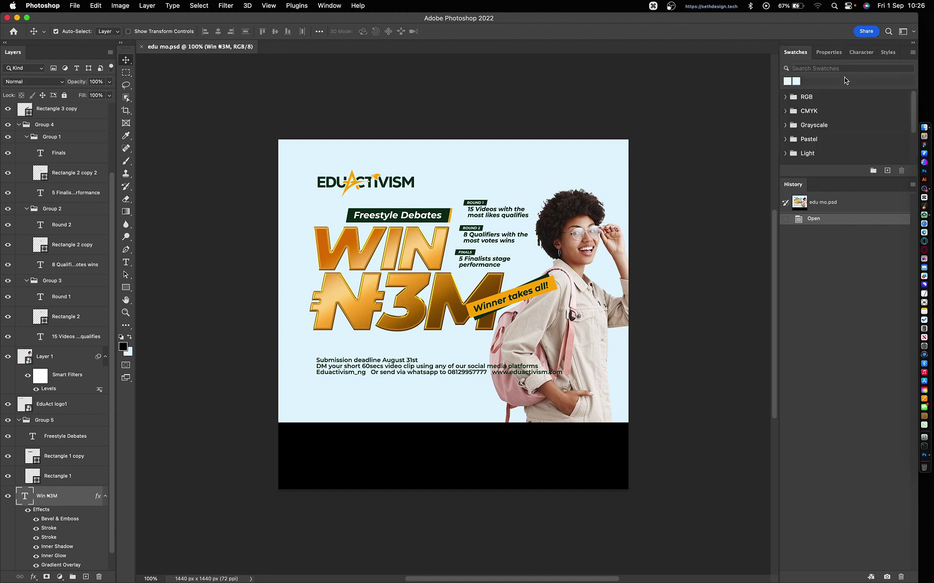
pyautogui.click(329, 5)
pyautogui.click(345, 309)
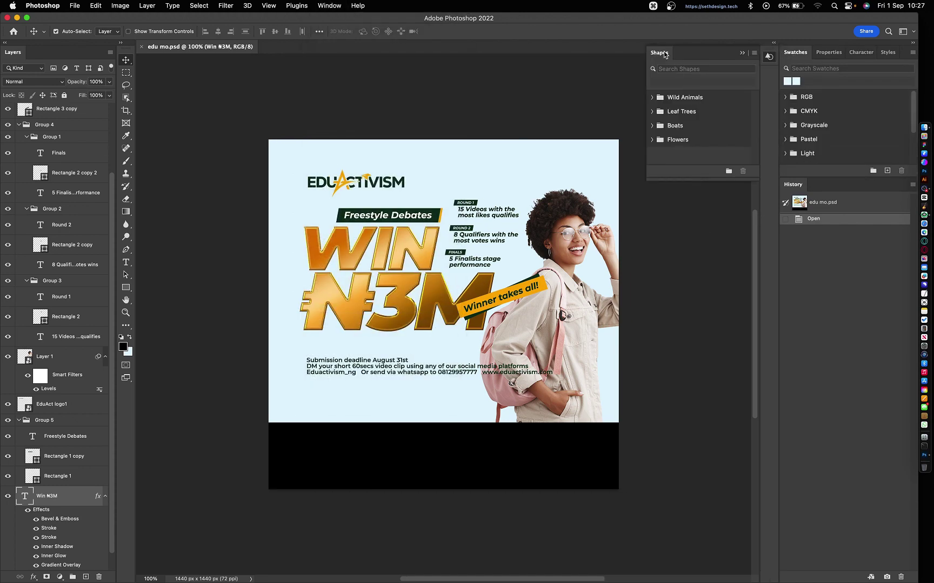
pyautogui.moveTo(659, 52); pyautogui.dragTo(804, 185)
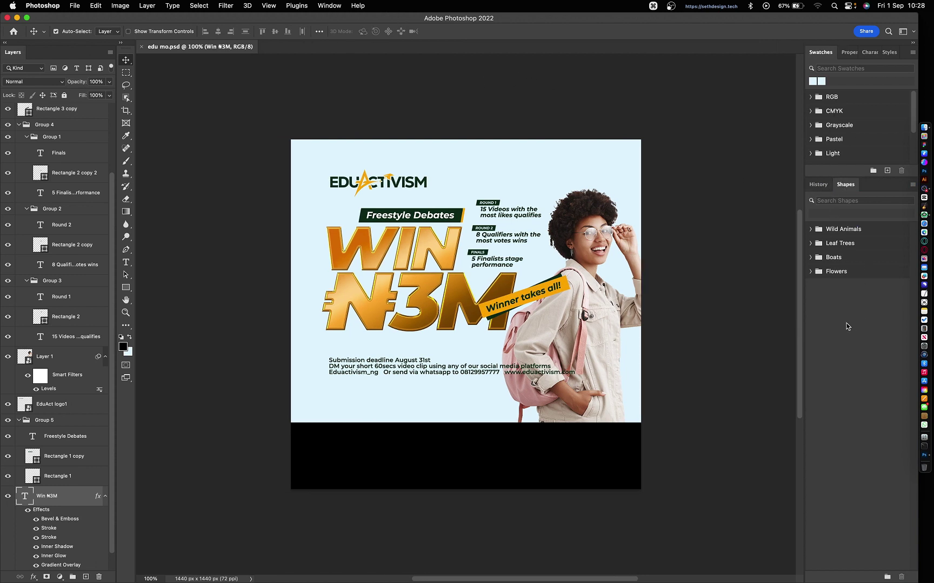
pyautogui.click(818, 184)
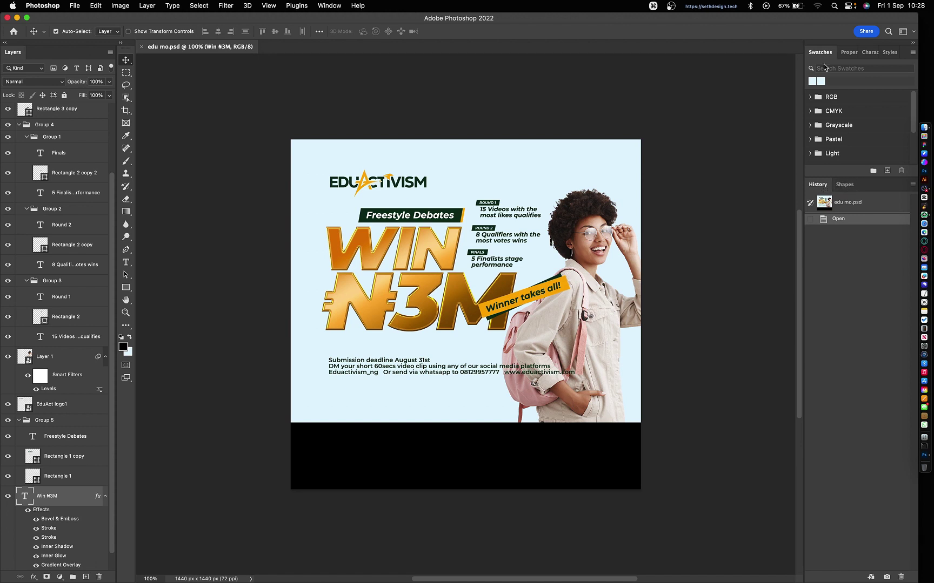
# - Put Character first in the top group and dock Styles beside History and Shapes
pyautogui.click(849, 54)
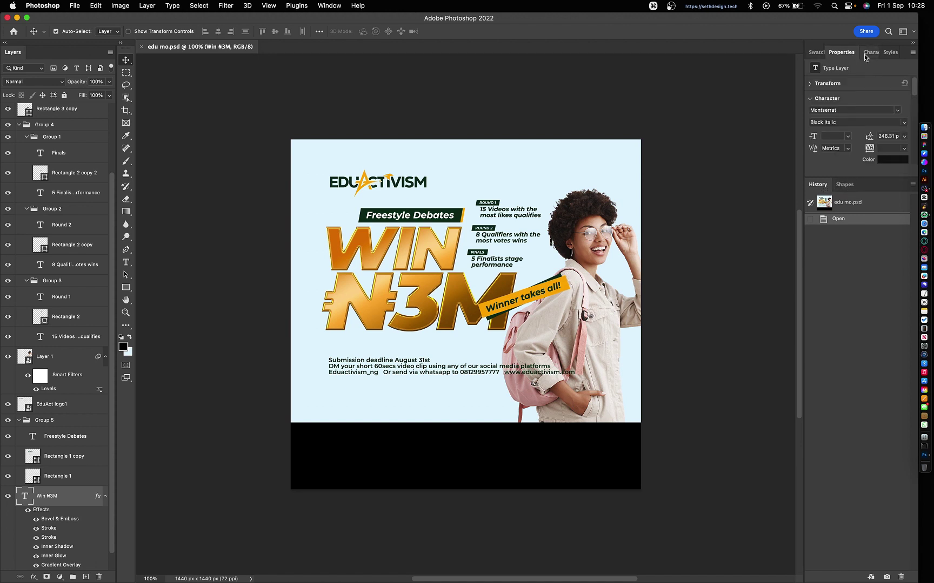
pyautogui.click(864, 60)
pyautogui.moveTo(865, 54); pyautogui.dragTo(845, 56)
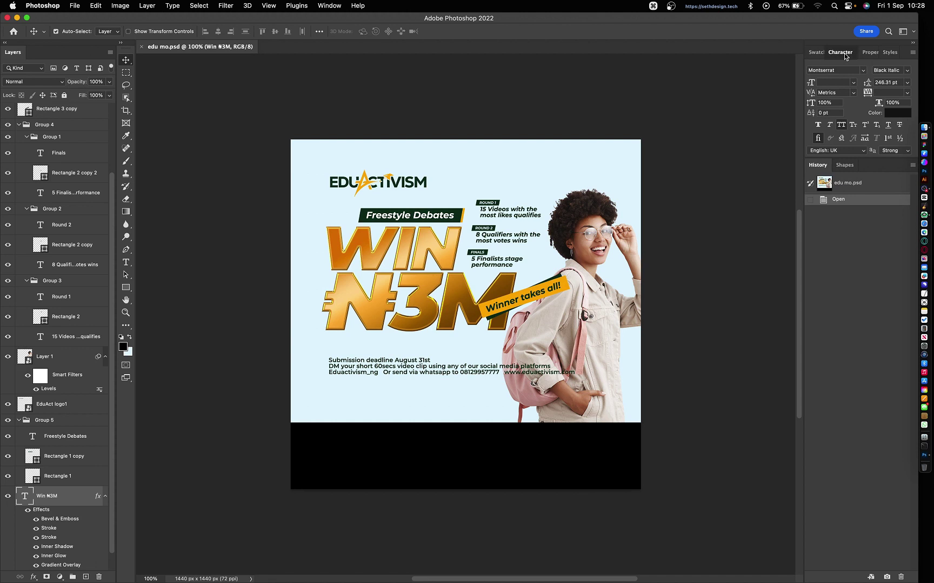
pyautogui.click(886, 53)
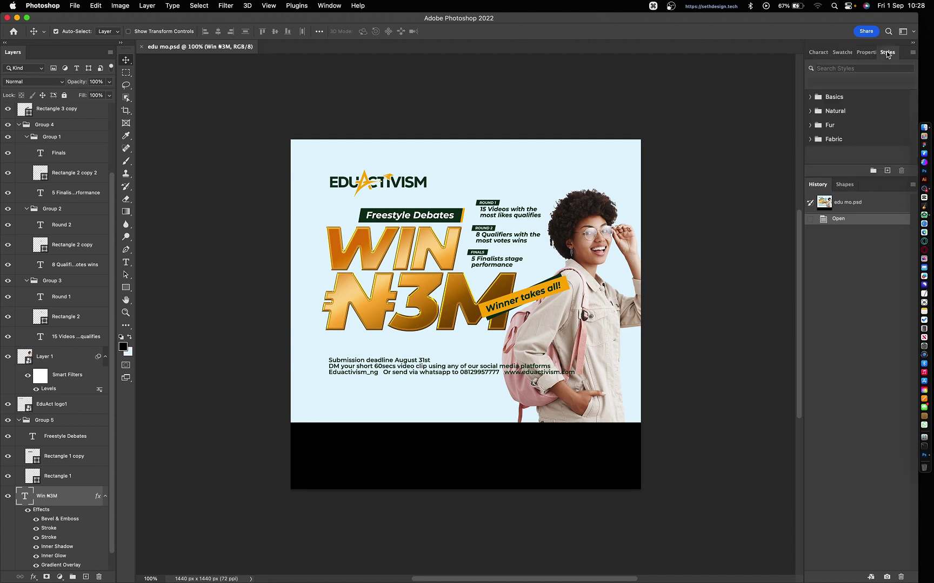
pyautogui.moveTo(884, 52); pyautogui.dragTo(858, 184)
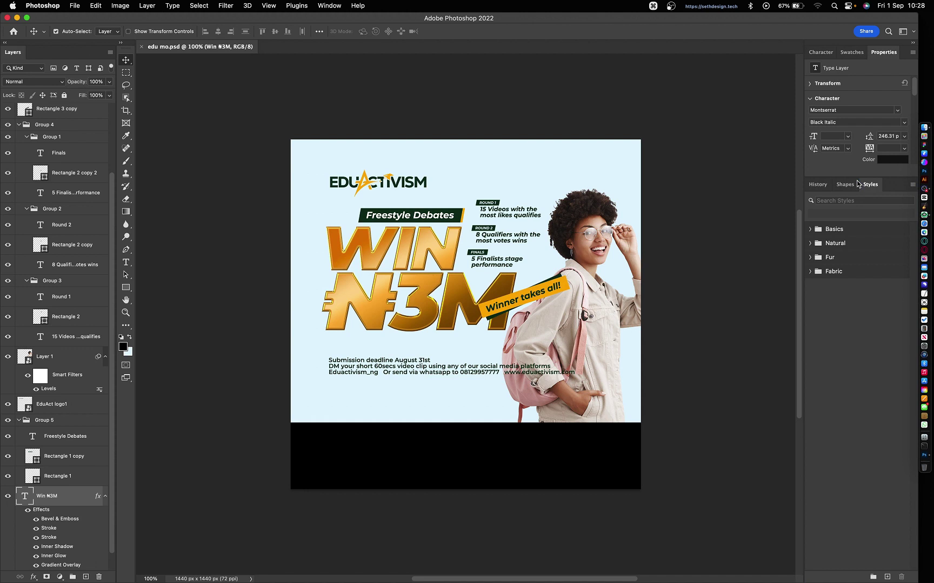
pyautogui.click(822, 186)
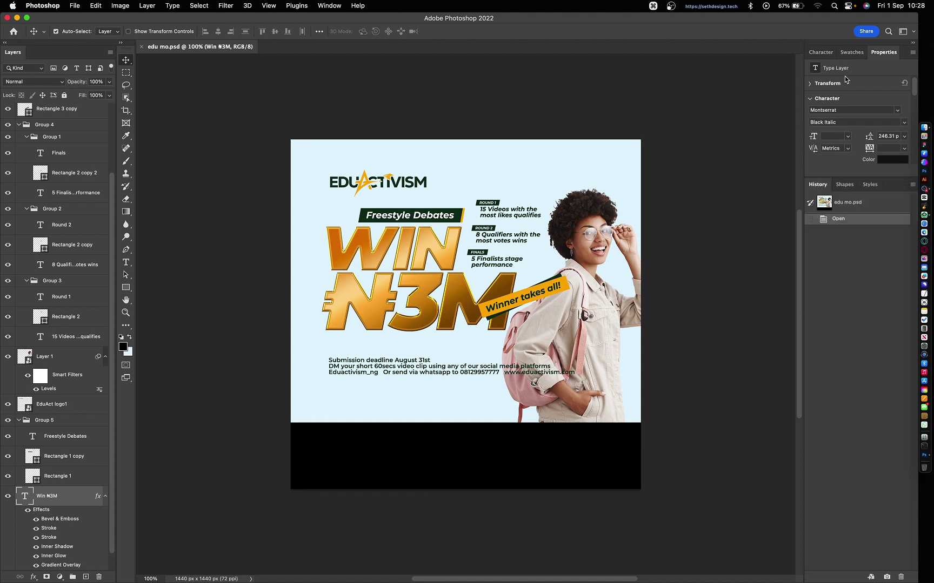
pyautogui.click(851, 53)
pyautogui.click(820, 52)
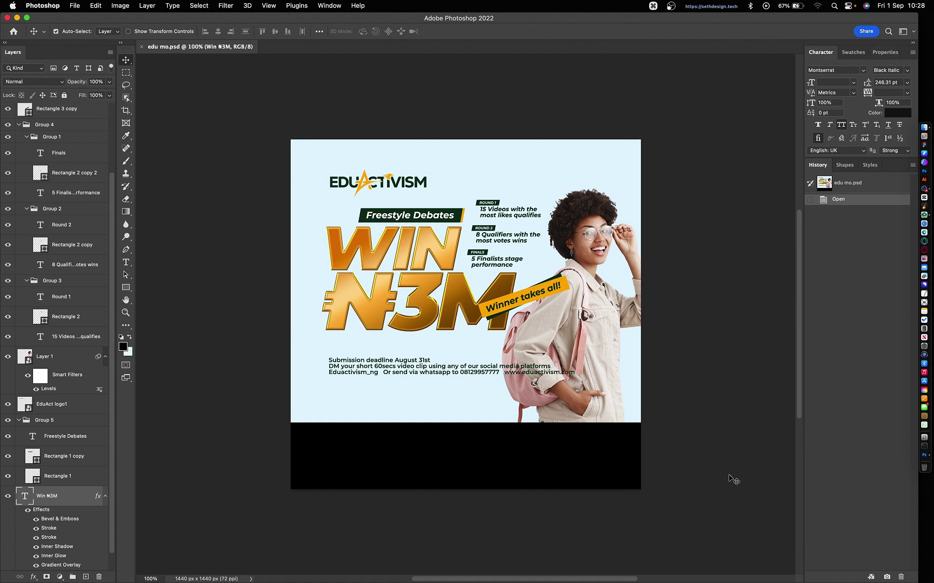
# - Set Shapes to Small Thumbnail and choose smaller views for the Styles and Swatches panels
pyautogui.click(845, 165)
pyautogui.click(912, 164)
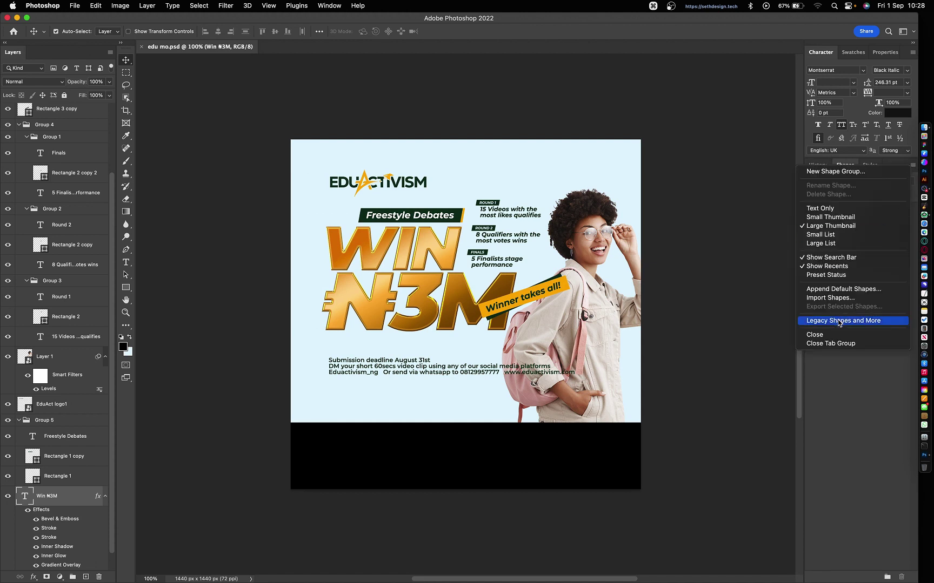
pyautogui.click(823, 218)
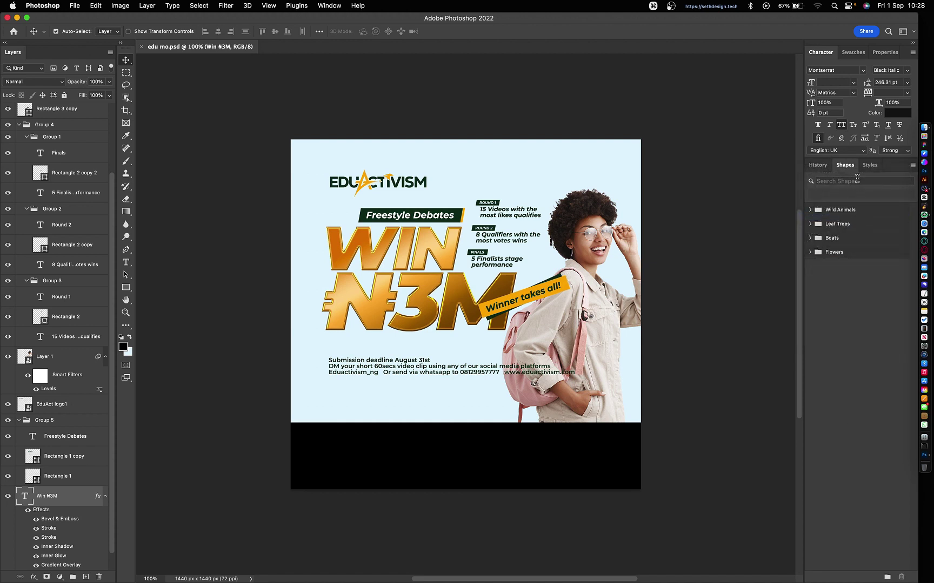
pyautogui.click(870, 165)
pyautogui.click(912, 166)
pyautogui.click(844, 225)
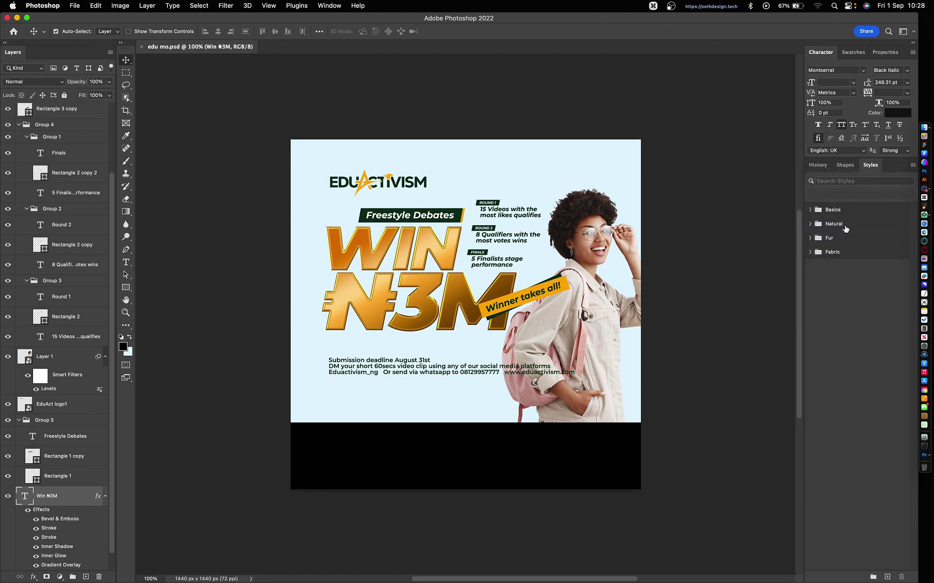
pyautogui.click(852, 52)
pyautogui.click(912, 52)
pyautogui.click(810, 119)
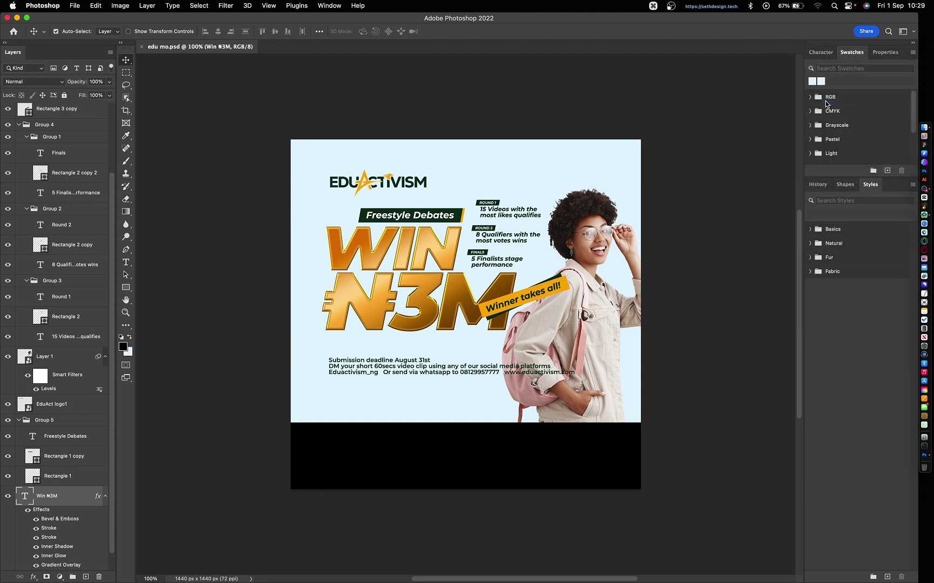
# - Bring Character to the front and select the Rectangle 2 copy 2 and Rectangle 2 copy layers
pyautogui.click(883, 52)
pyautogui.click(821, 52)
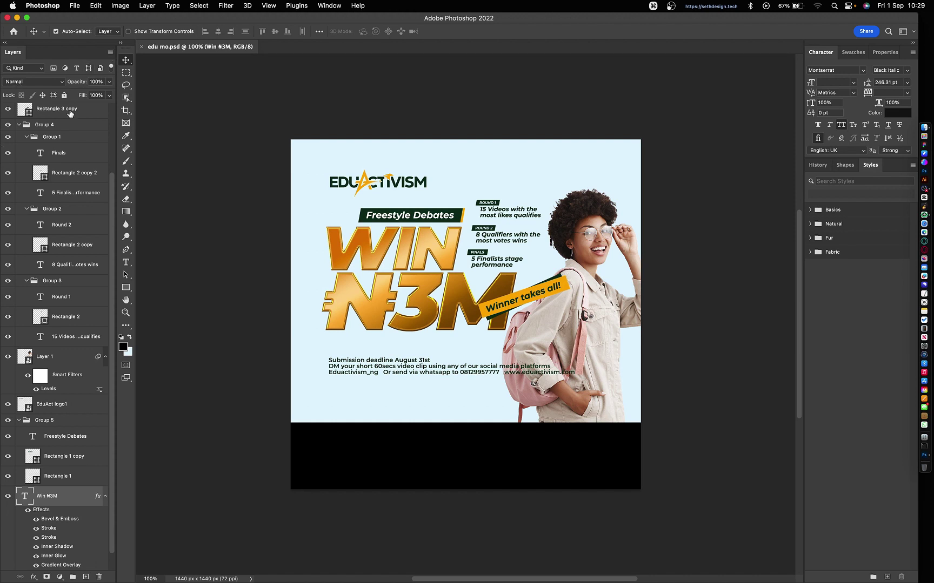
pyautogui.click(49, 176)
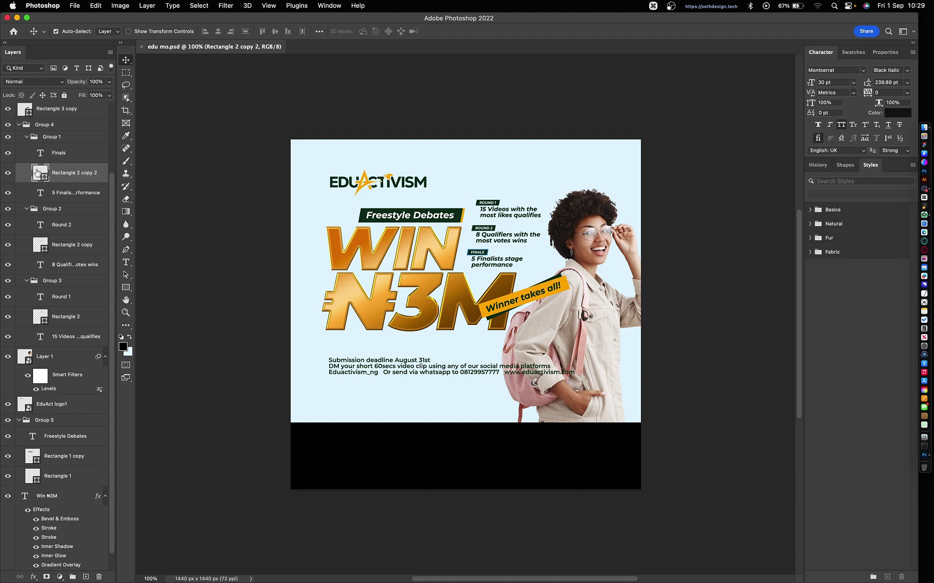
pyautogui.click(41, 245)
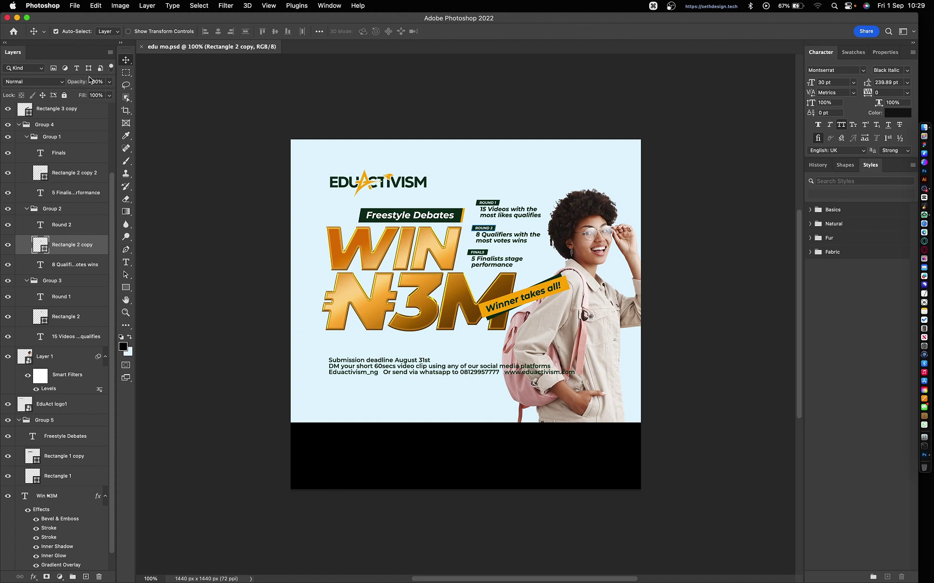
# - Set Layers panel thumbnail contents to Layer Bounds and check the Win ₦3M and woman photo layers
pyautogui.click(110, 53)
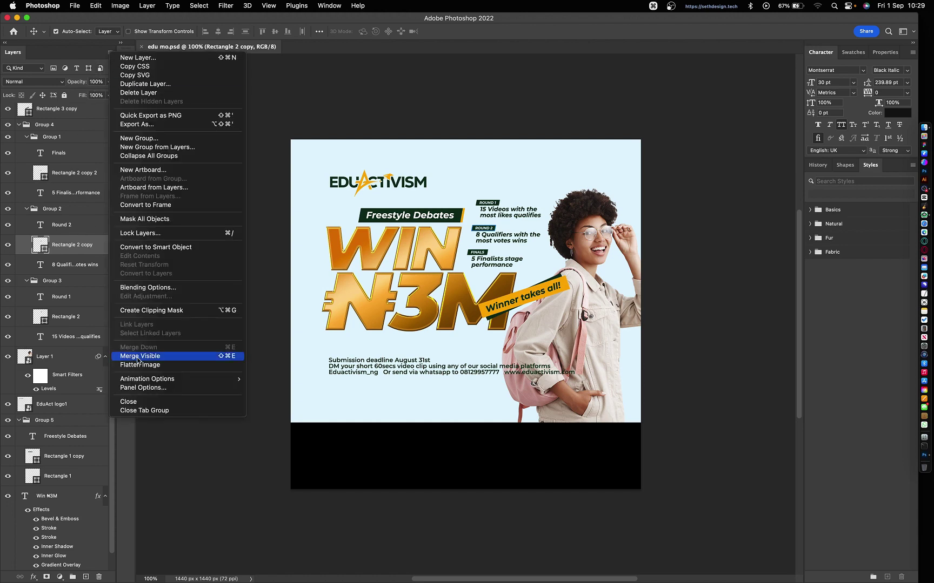
pyautogui.click(144, 387)
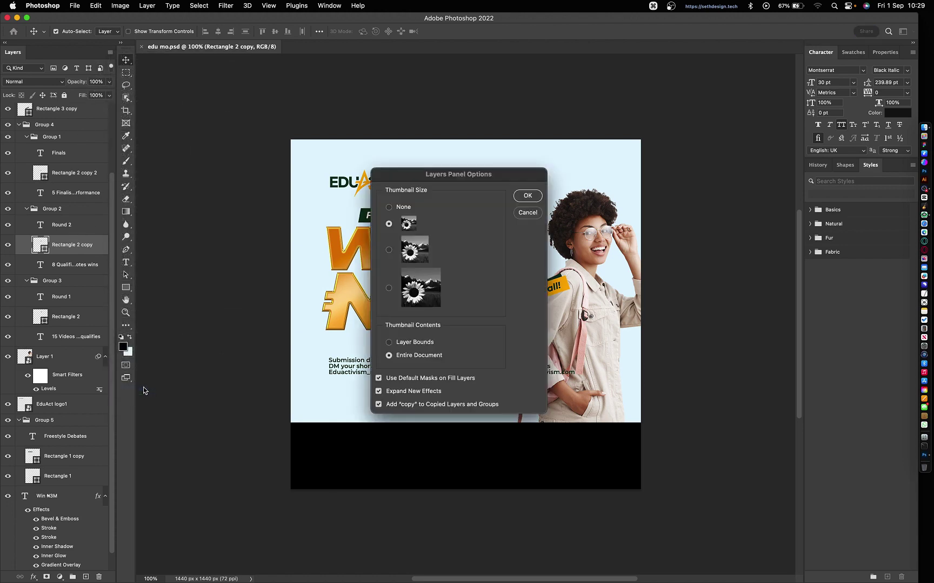
pyautogui.click(406, 343)
pyautogui.click(527, 197)
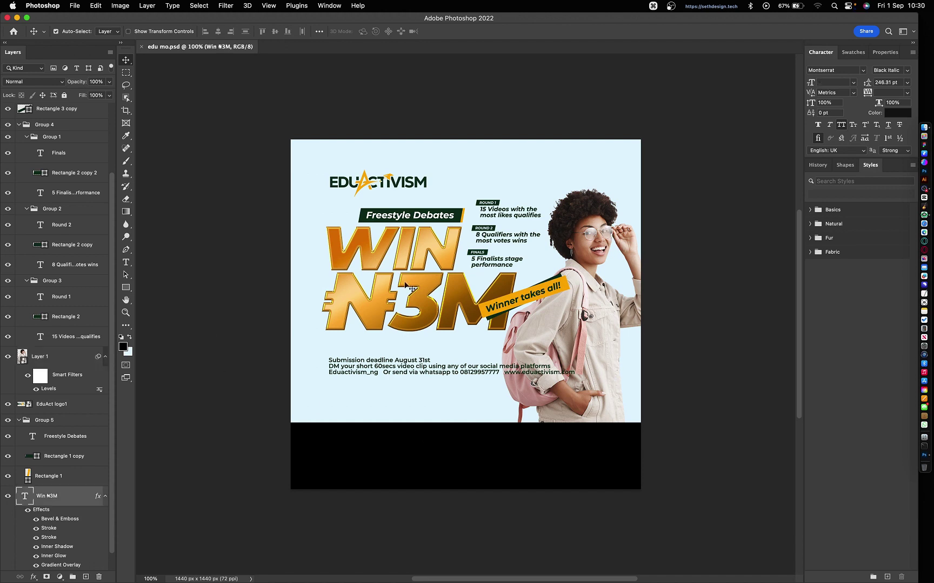
pyautogui.click(49, 496)
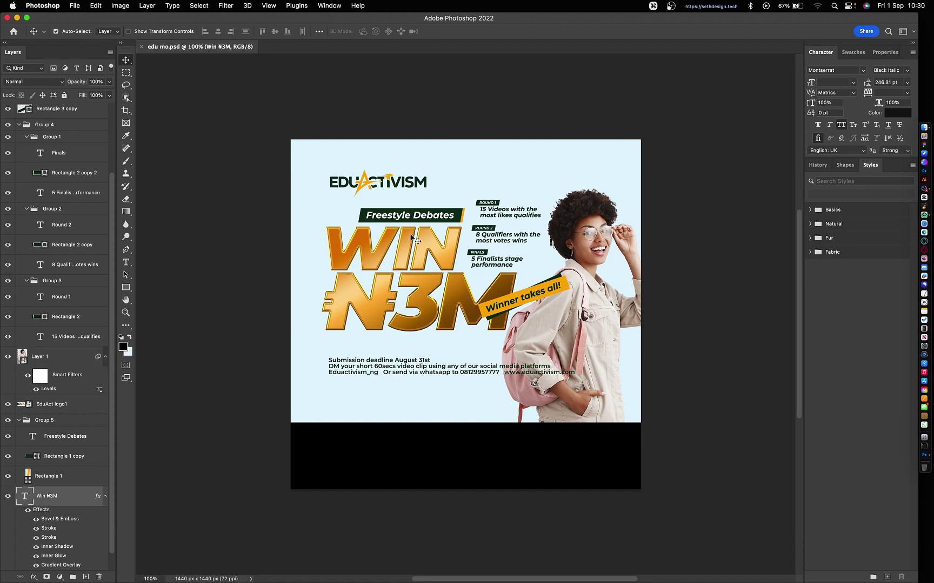
pyautogui.click(580, 232)
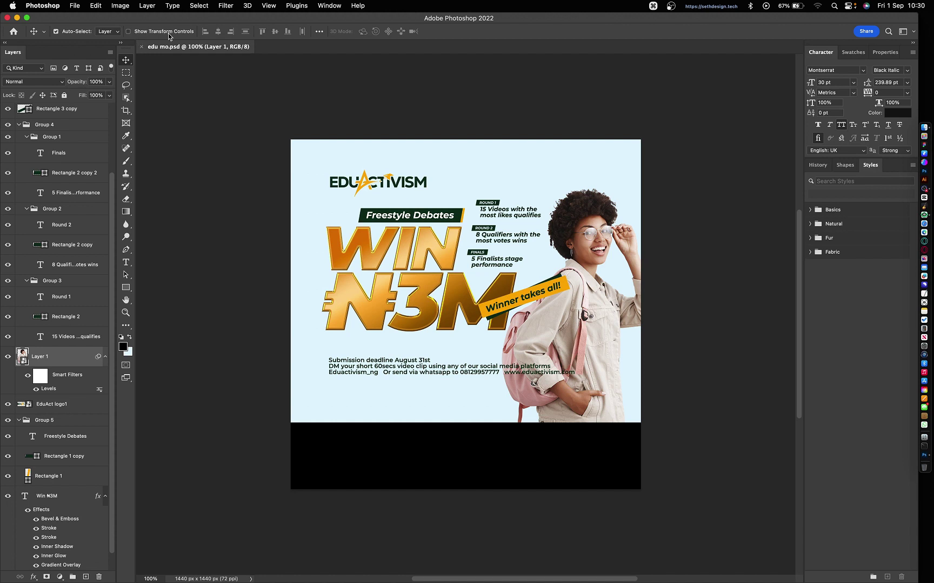
# - Enable Show Transform Controls, test on the headline, logo, ROUND 2 and deadline text, then deselect
pyautogui.click(128, 31)
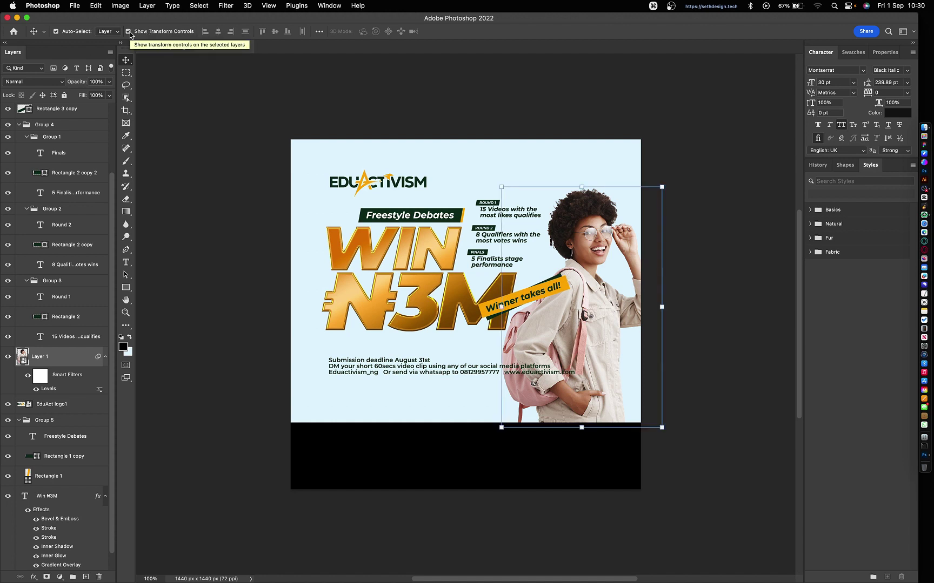
pyautogui.click(400, 226)
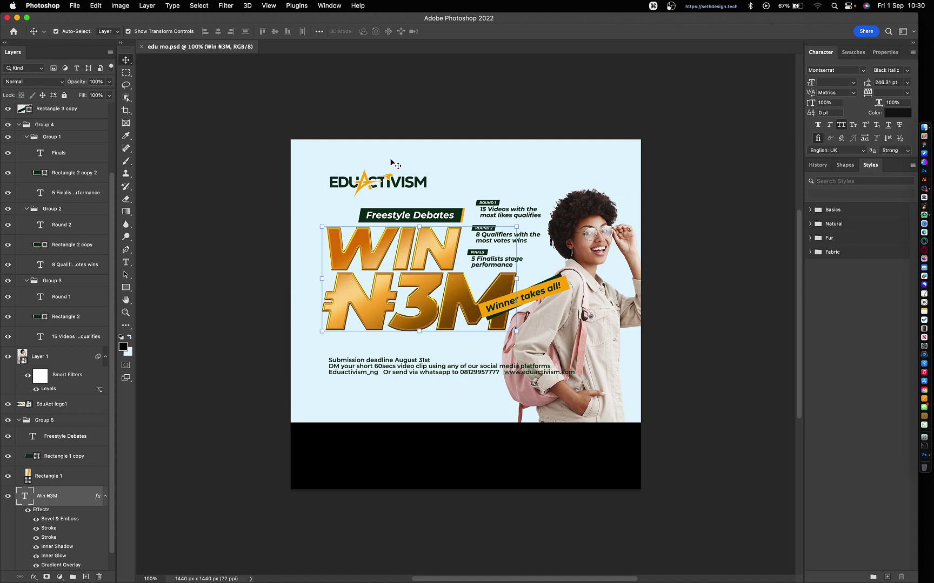
pyautogui.click(383, 181)
pyautogui.click(495, 229)
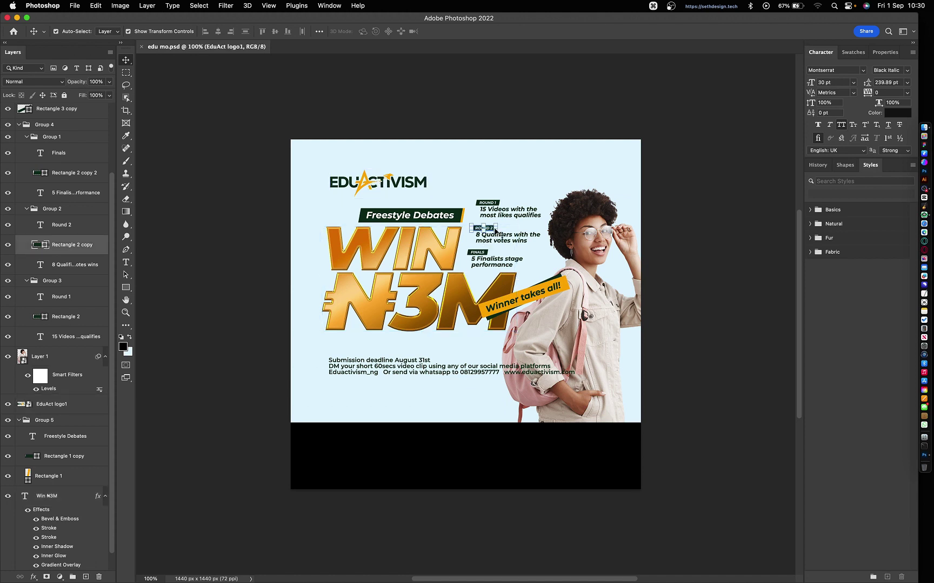
pyautogui.click(373, 360)
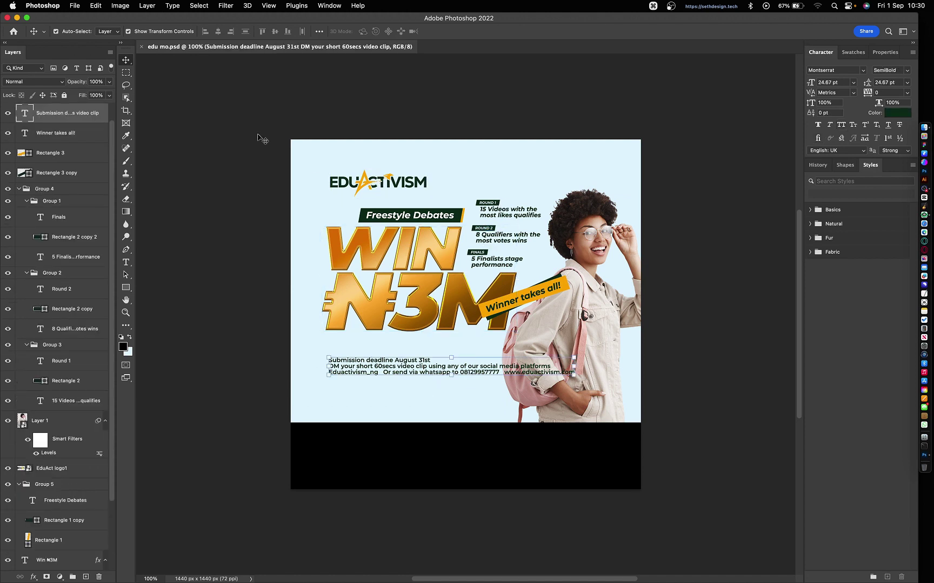
pyautogui.click(286, 128)
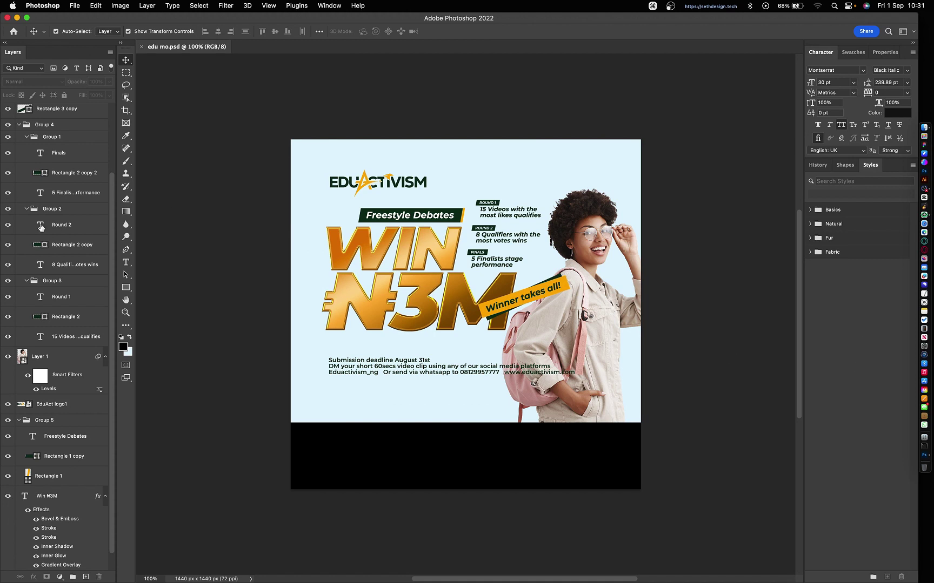
# - Save a new workspace 'SethDesign' including keyboard shortcuts, menus and toolbar
pyautogui.click(904, 32)
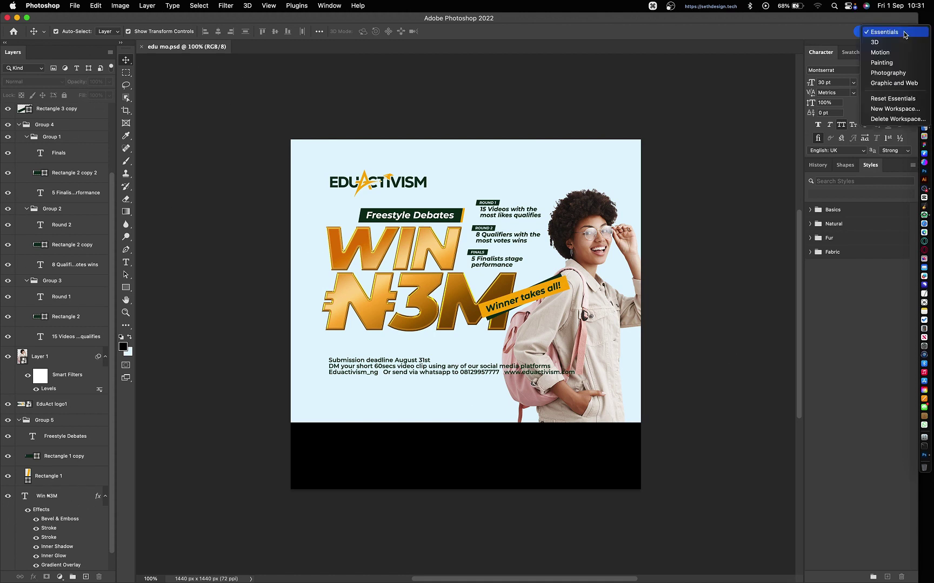
pyautogui.click(844, 374)
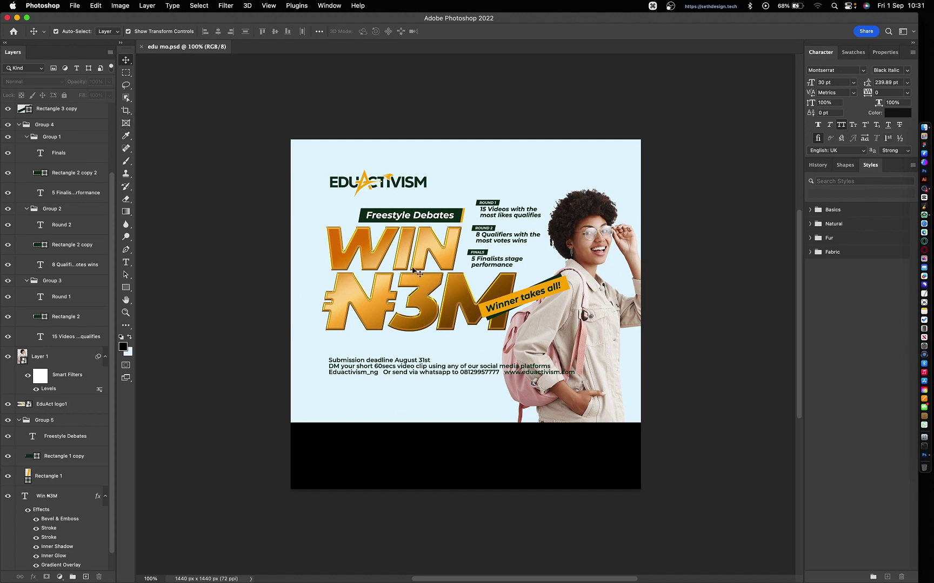
pyautogui.click(904, 31)
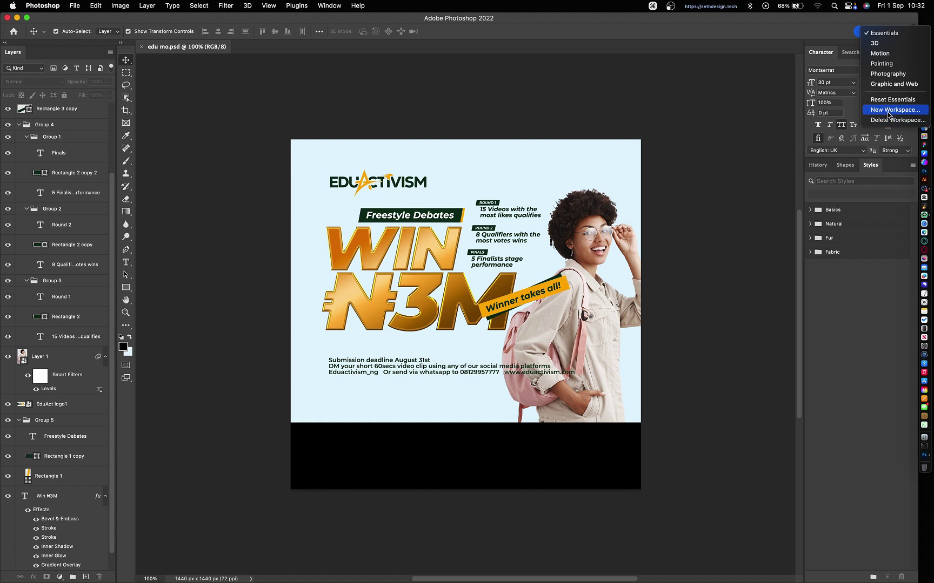
pyautogui.click(887, 112)
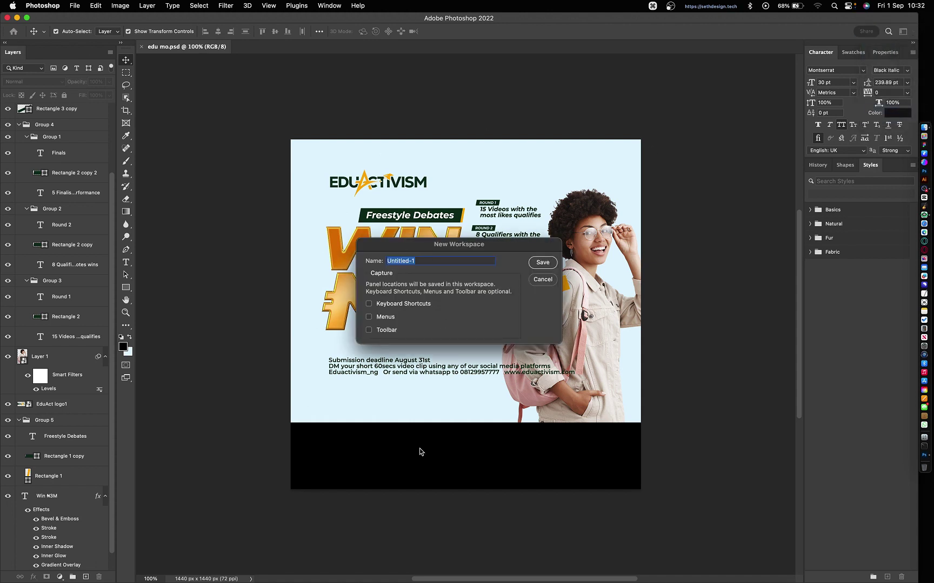
pyautogui.write('SethDesign')
pyautogui.click(368, 304)
pyautogui.click(370, 318)
pyautogui.click(368, 330)
pyautogui.click(542, 263)
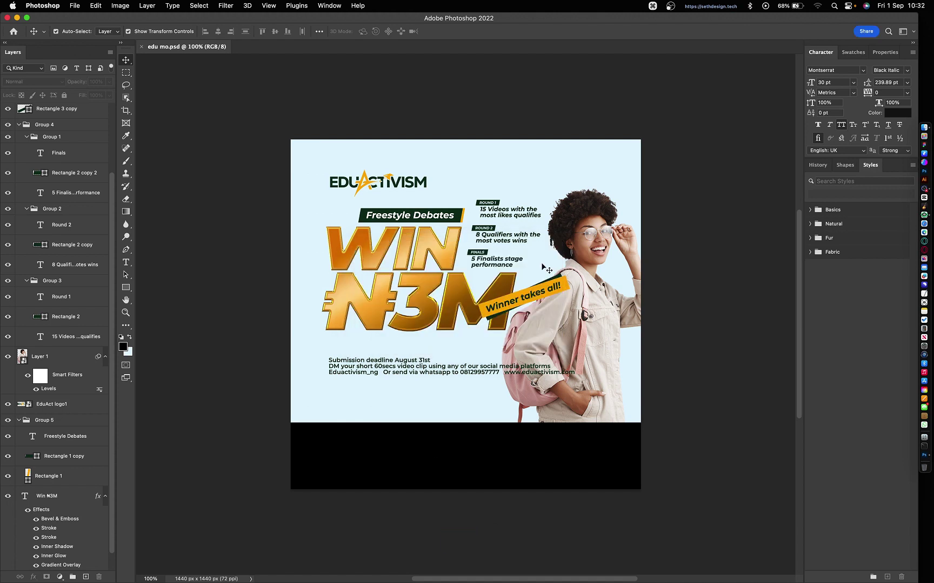
# - Switch to the SethDesign workspace, then to the Photography workspace
pyautogui.click(903, 31)
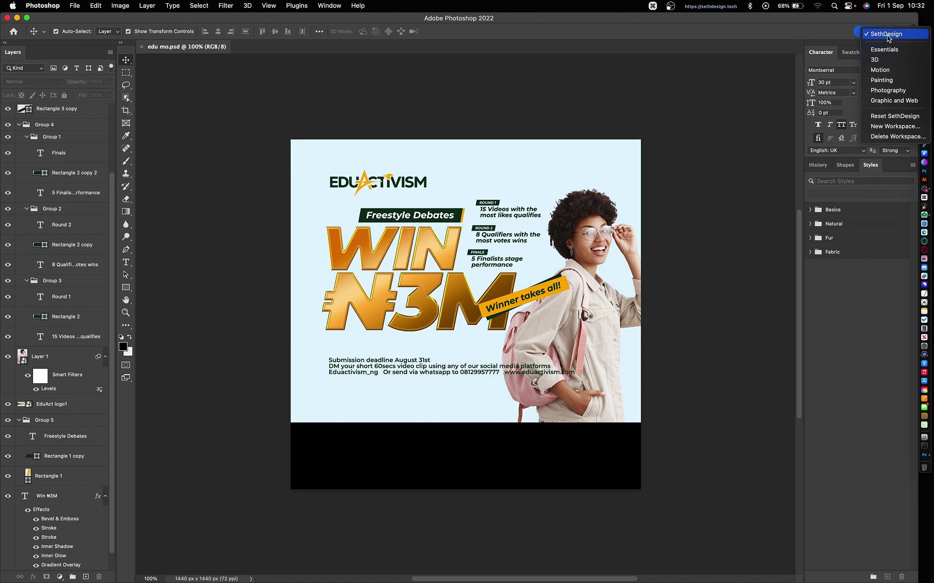
pyautogui.click(888, 34)
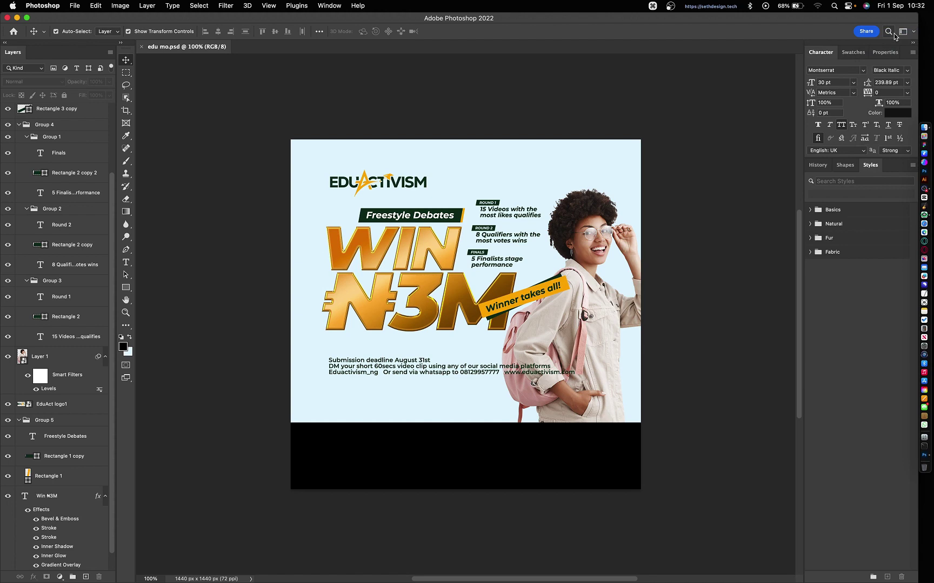
pyautogui.click(903, 31)
pyautogui.click(902, 33)
pyautogui.click(903, 33)
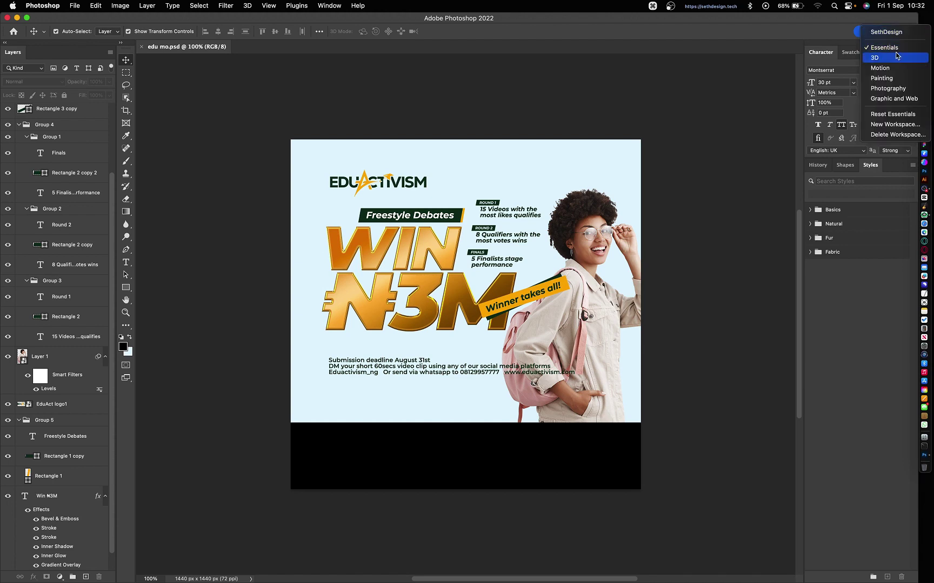
pyautogui.click(892, 67)
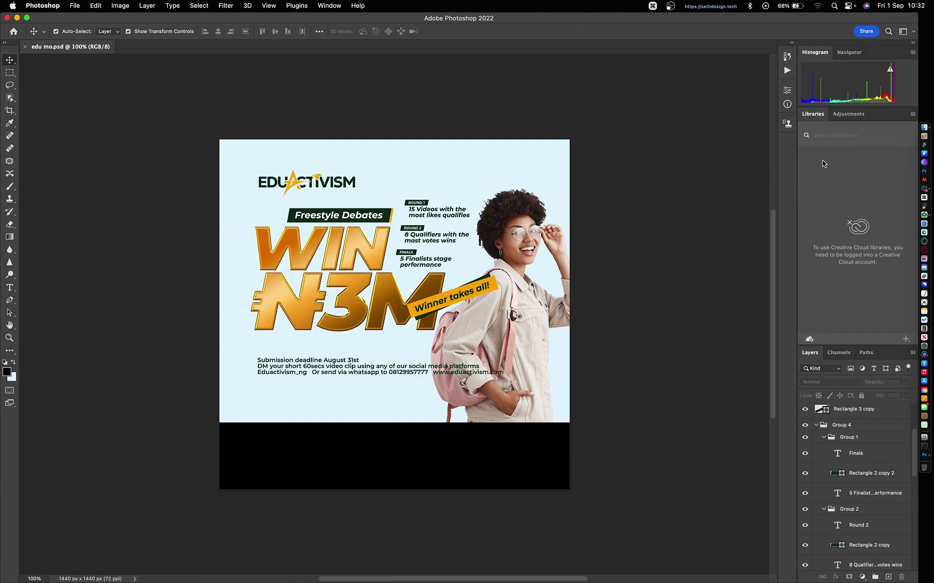
# - Return to SethDesign, float the Styles, History, Character and Layers panels, then reset SethDesign to redock them
pyautogui.click(902, 32)
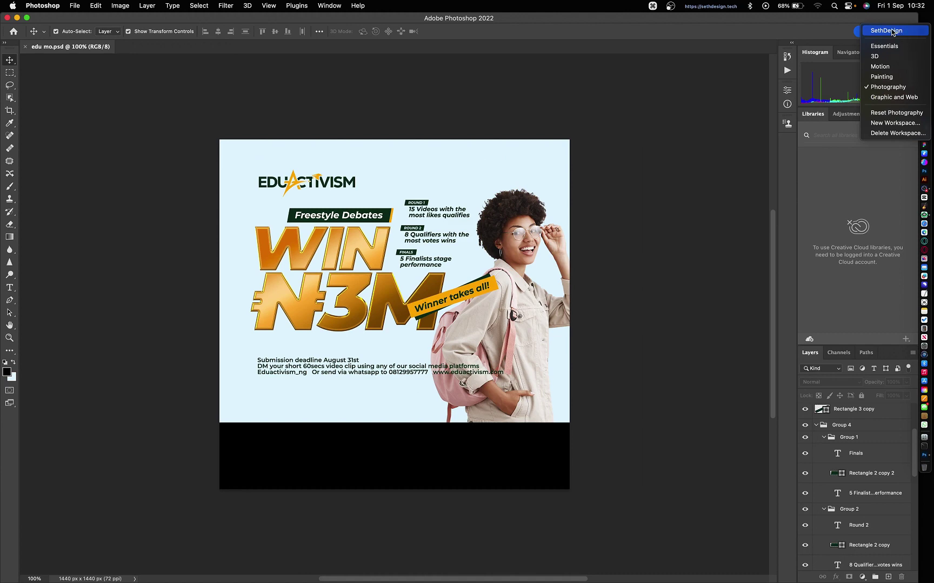
pyautogui.click(805, 102)
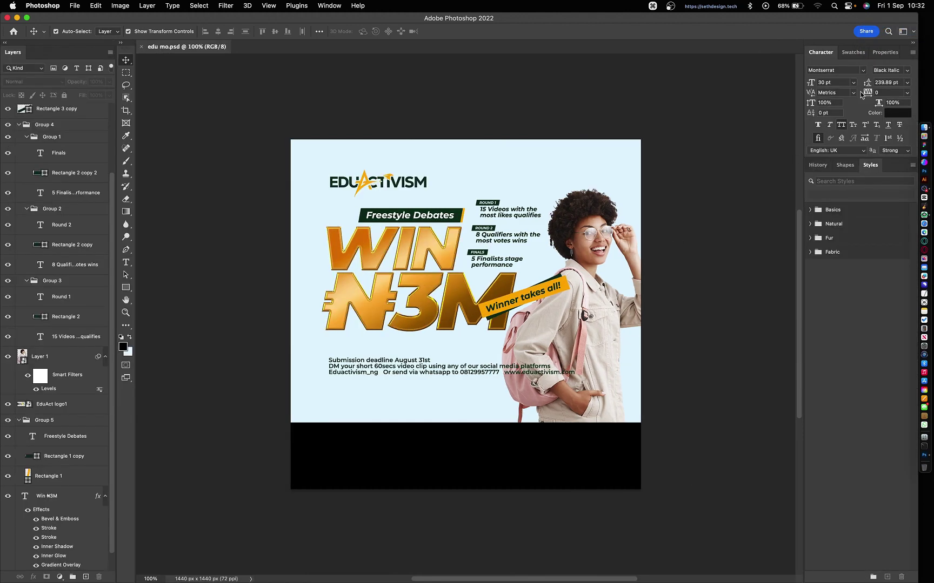
pyautogui.moveTo(870, 165); pyautogui.dragTo(512, 167)
pyautogui.moveTo(817, 165); pyautogui.dragTo(627, 187)
pyautogui.moveTo(821, 52); pyautogui.dragTo(664, 99)
pyautogui.moveTo(13, 52); pyautogui.dragTo(350, 179)
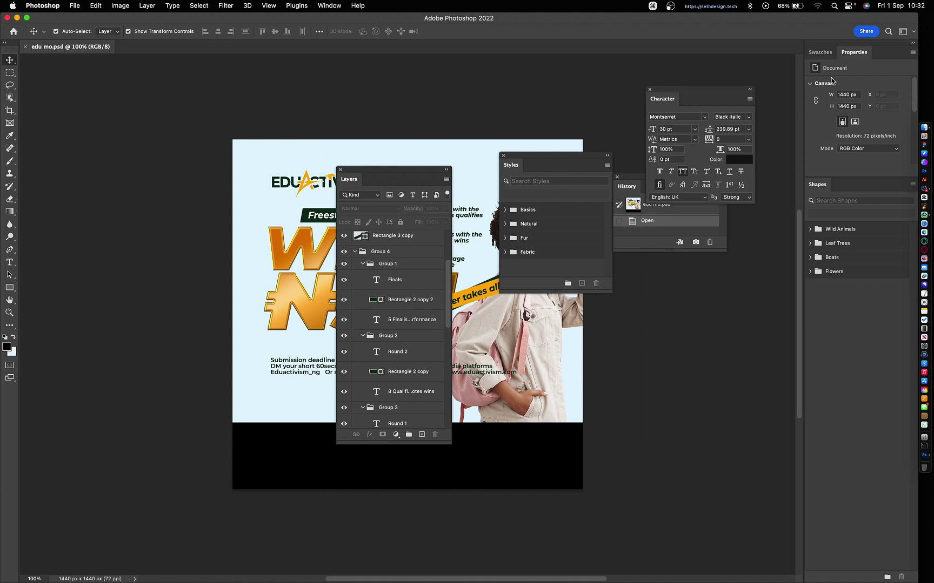
pyautogui.click(901, 32)
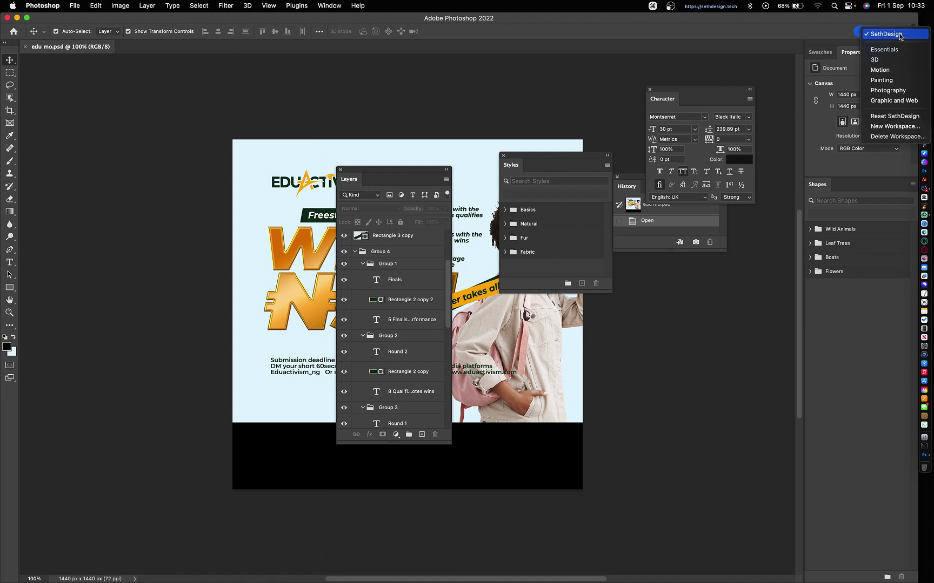
pyautogui.click(887, 115)
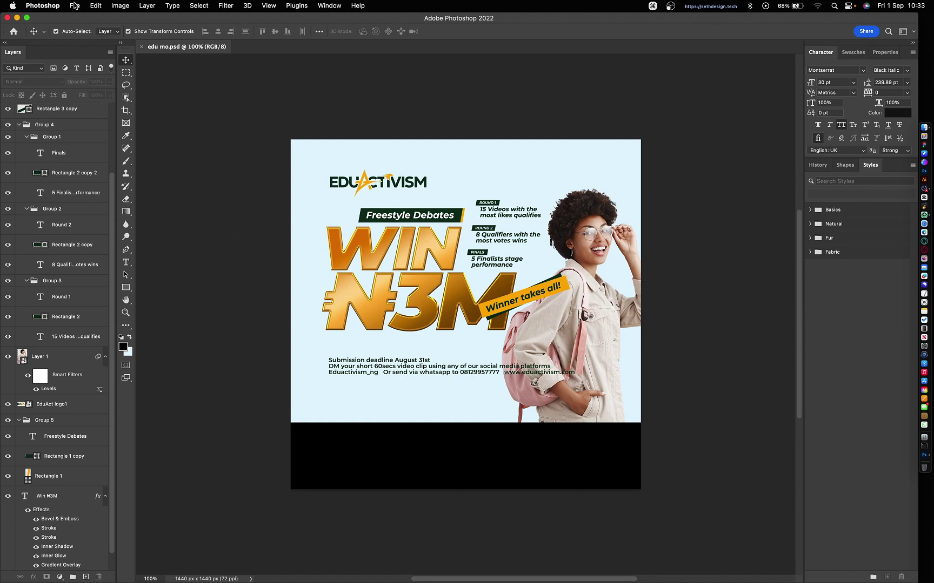
# - Turn on auto-updating of open documents in General preferences
pyautogui.click(43, 5)
pyautogui.moveTo(34, 35)
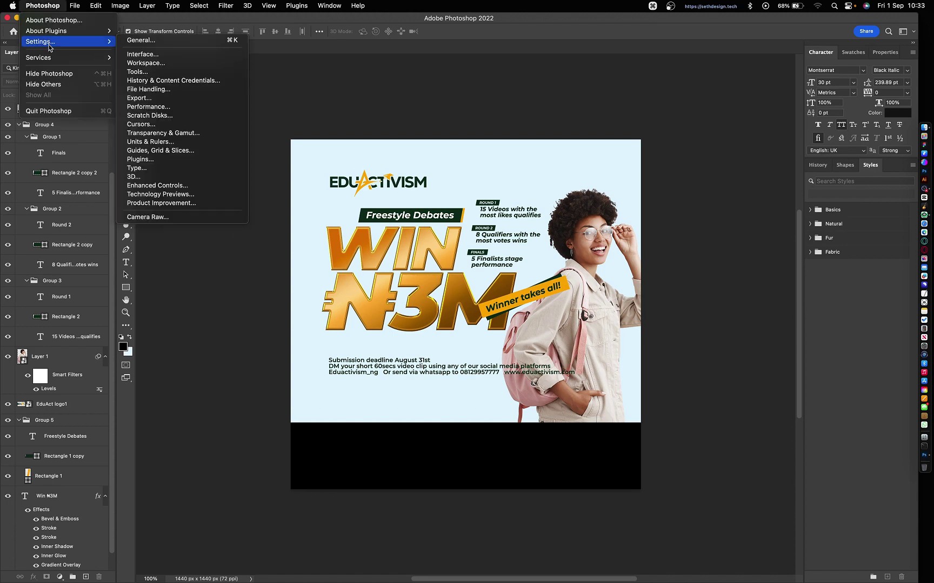
pyautogui.click(143, 39)
pyautogui.click(292, 217)
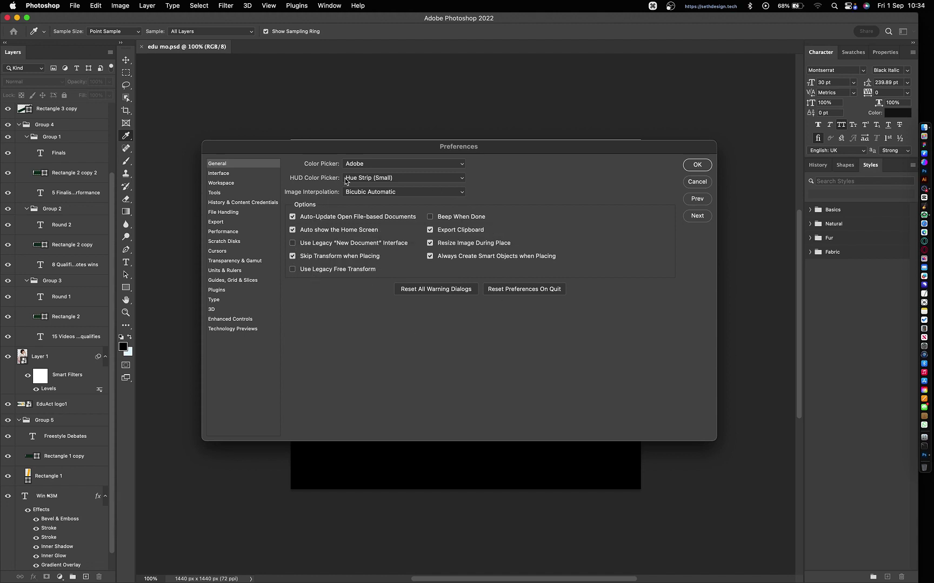
# - In Interface, choose the darkest theme, no screen-mode border, Tiny UI font and coloured channels
pyautogui.click(218, 174)
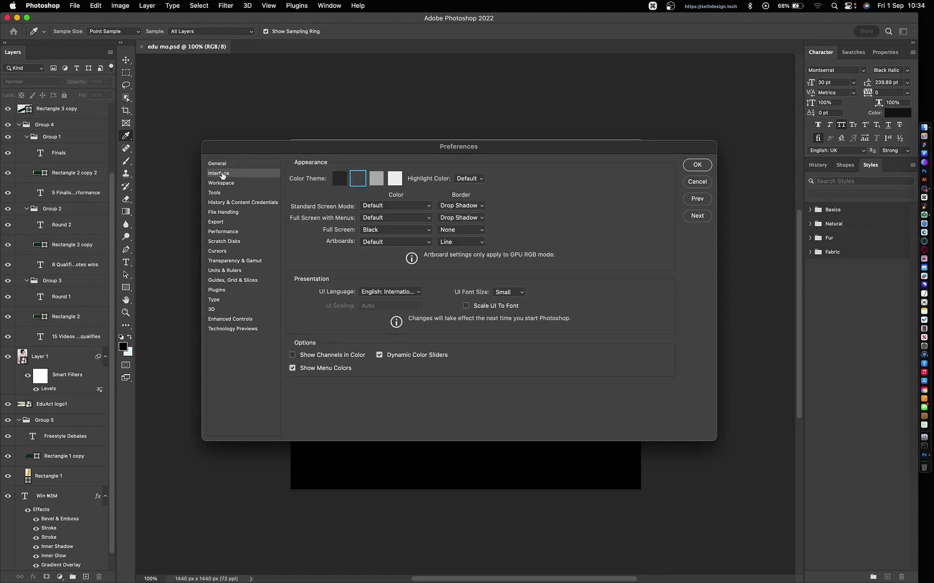
pyautogui.click(339, 179)
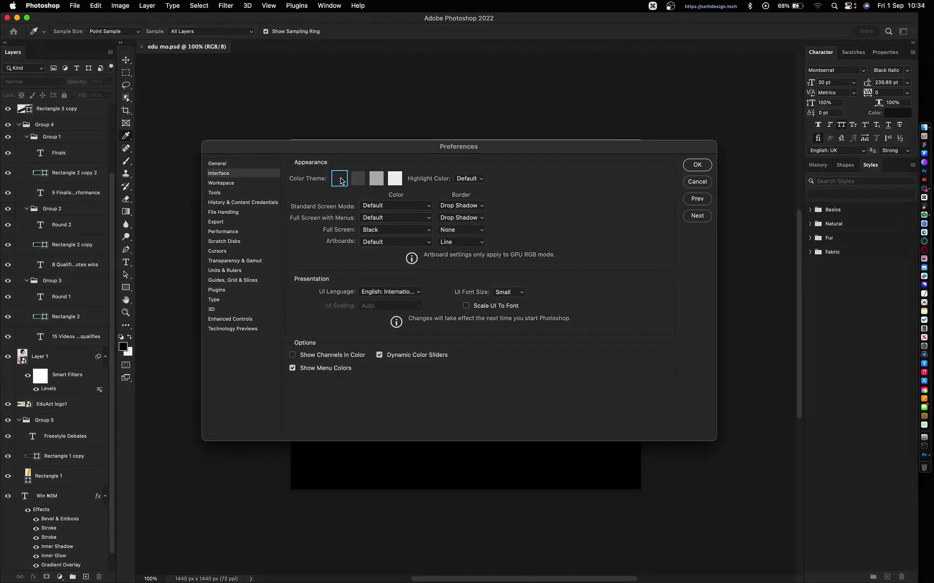
pyautogui.click(460, 206)
pyautogui.click(458, 219)
pyautogui.click(458, 218)
pyautogui.click(512, 294)
pyautogui.click(506, 282)
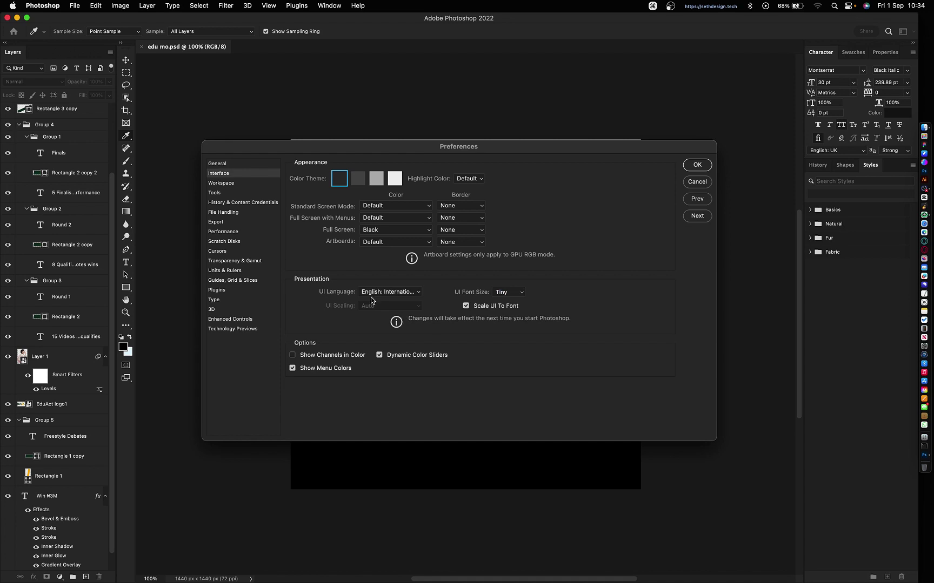
pyautogui.click(328, 355)
# - In Workspace, enable auto-collapse iconic panels and the narrow options bar, and turn off large tabs
pyautogui.click(221, 185)
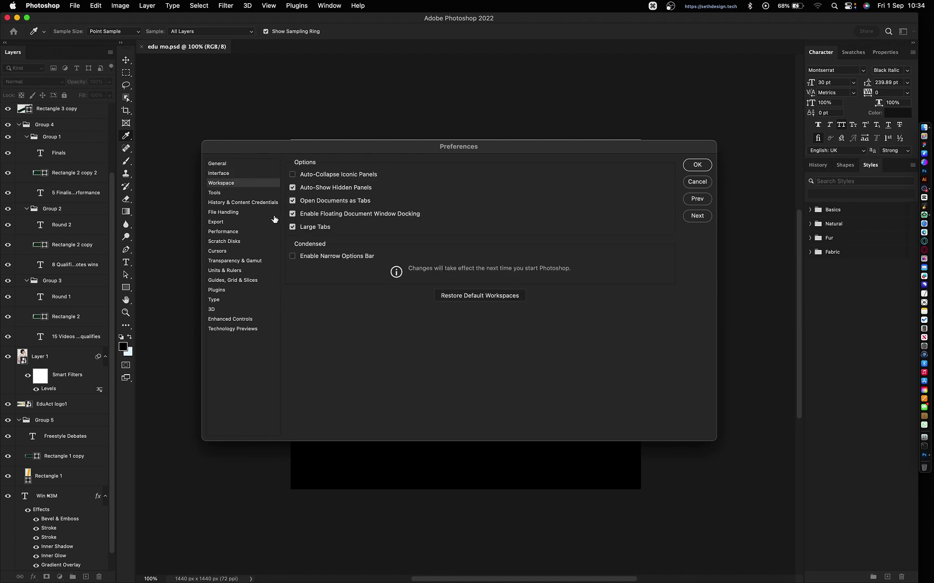
pyautogui.click(292, 174)
pyautogui.click(292, 227)
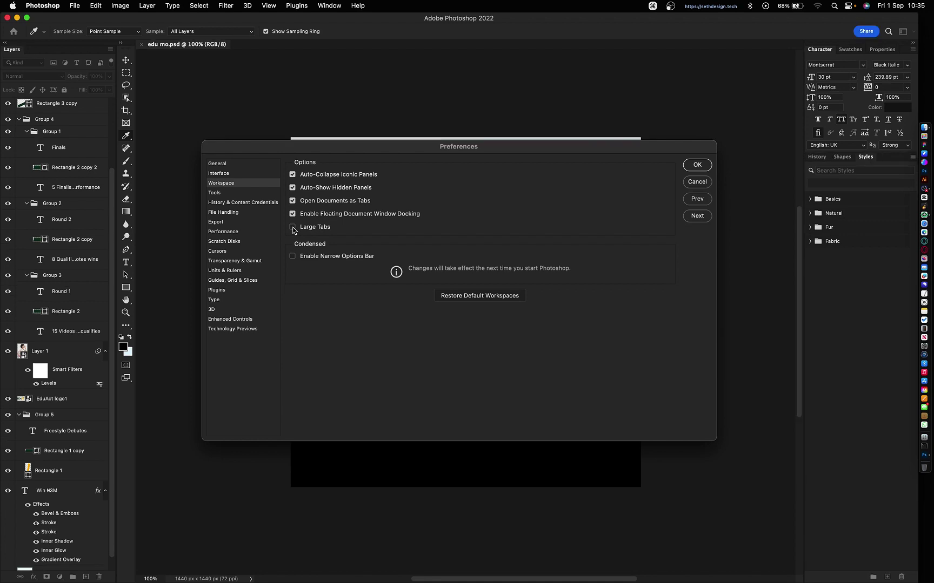
pyautogui.click(293, 256)
# - In Tools, turn off Overscroll and show the reference point when transforming
pyautogui.click(219, 193)
pyautogui.click(292, 228)
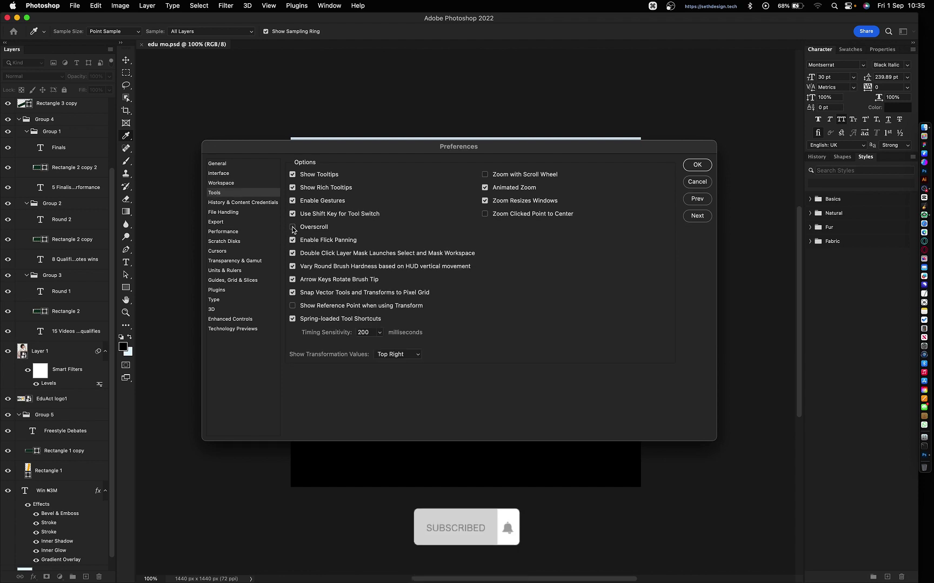
pyautogui.click(292, 306)
pyautogui.click(237, 203)
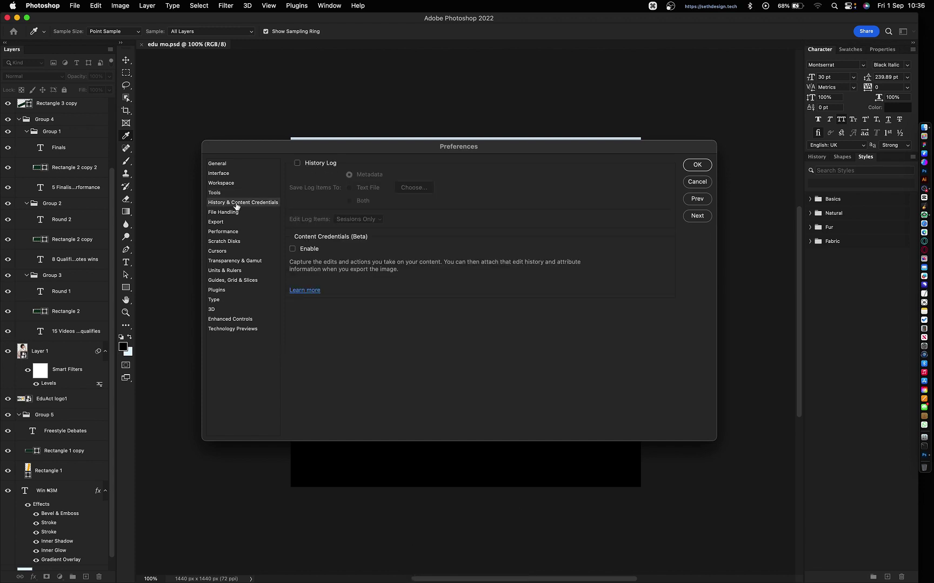
# - Turn on the history log and content credentials, and autosave recovery info every 5 minutes
pyautogui.click(297, 163)
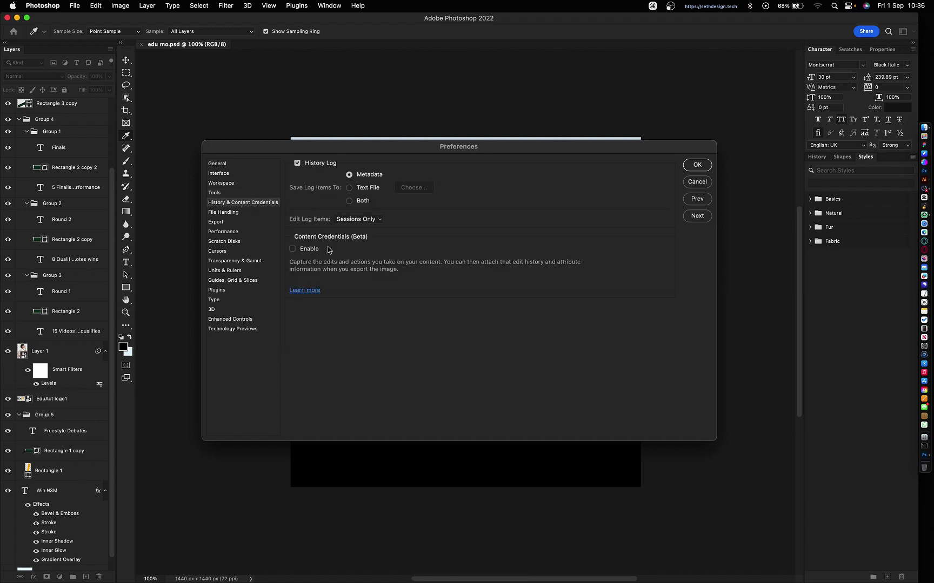
pyautogui.click(292, 249)
pyautogui.click(224, 213)
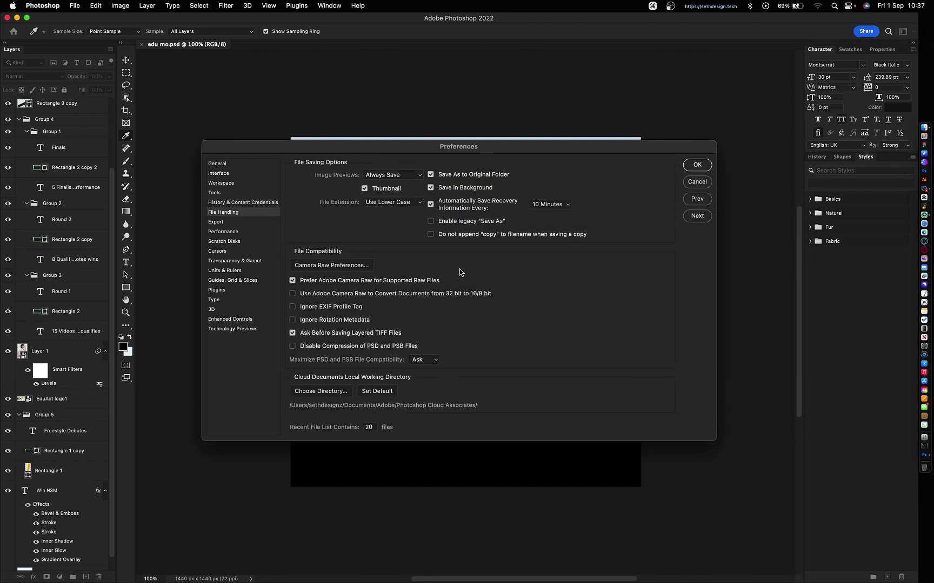
pyautogui.click(550, 204)
pyautogui.click(548, 197)
# - Enable legacy Save As, upper-case extensions, Camera Raw 32-bit conversion and always-maximized PSD/PSB compatibility
pyautogui.click(431, 222)
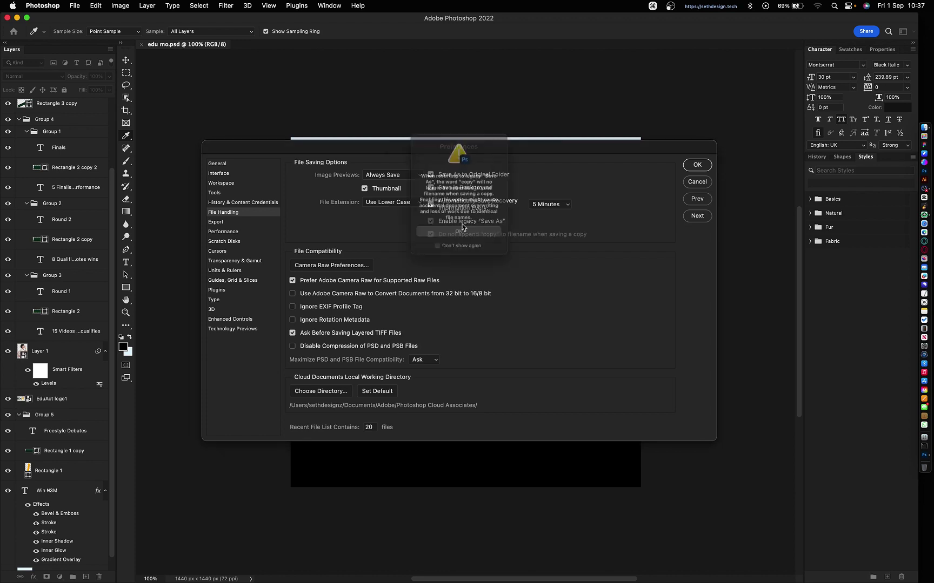
pyautogui.click(430, 262)
pyautogui.click(460, 243)
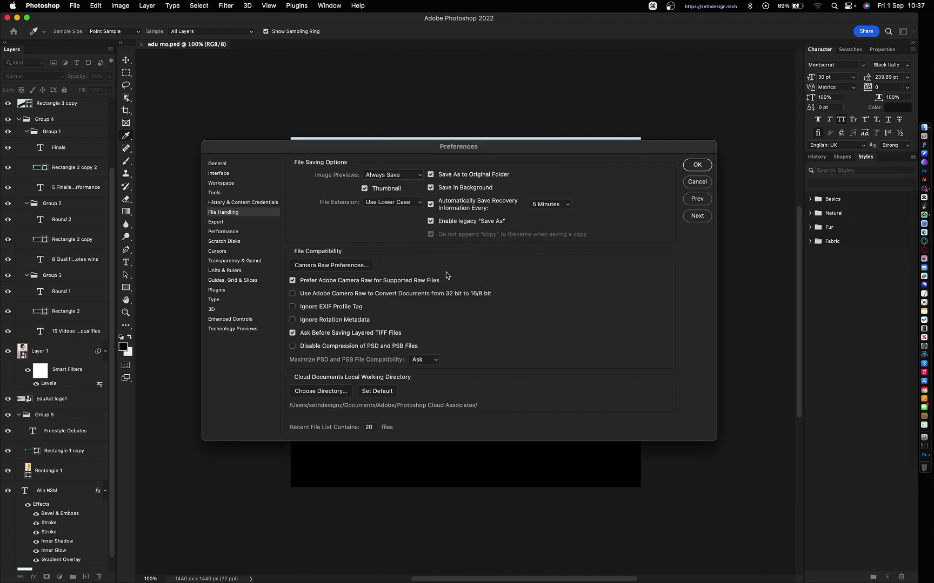
pyautogui.click(392, 202)
pyautogui.click(389, 212)
pyautogui.click(293, 294)
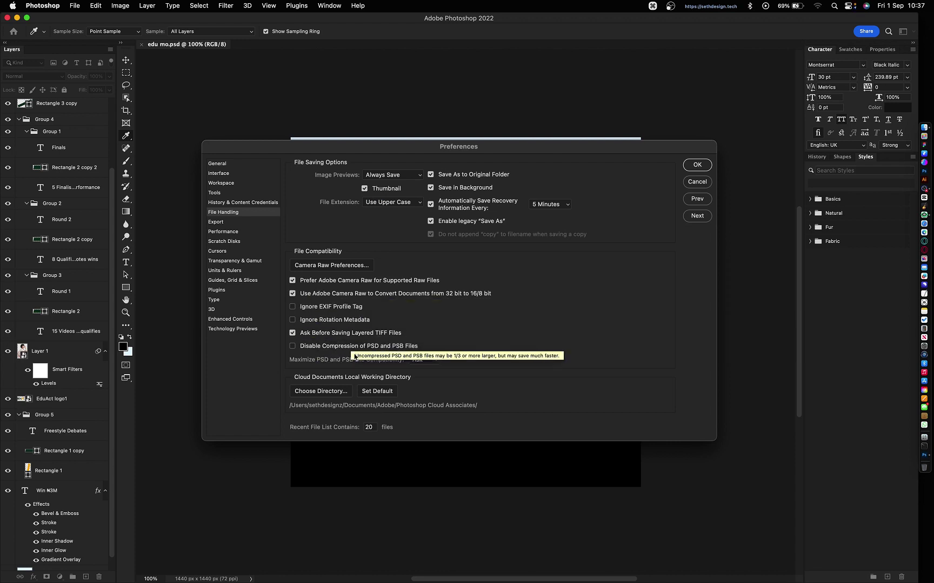
pyautogui.click(430, 359)
pyautogui.click(436, 351)
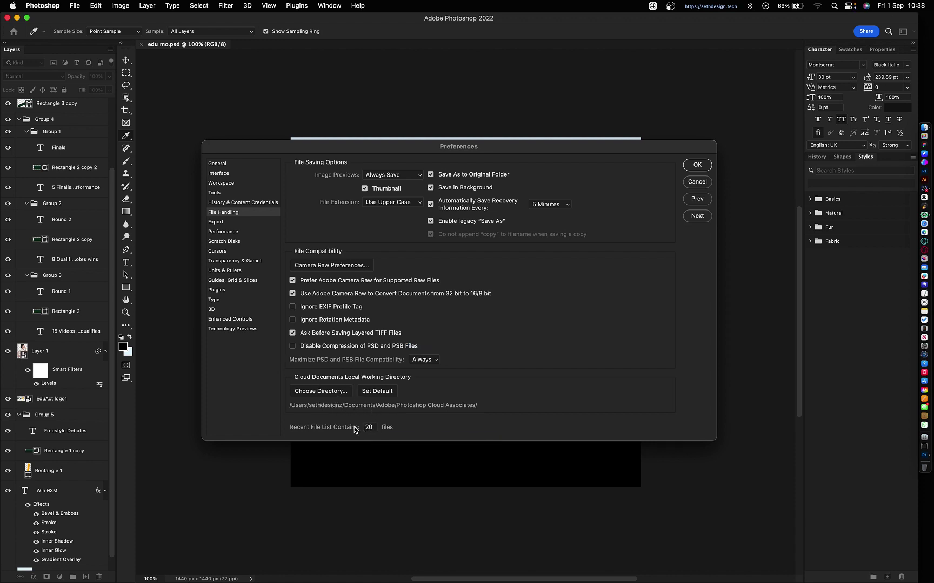
# - Set export metadata to Copyright and Contact Info, export beside the current document, and use legacy Export As
pyautogui.click(240, 223)
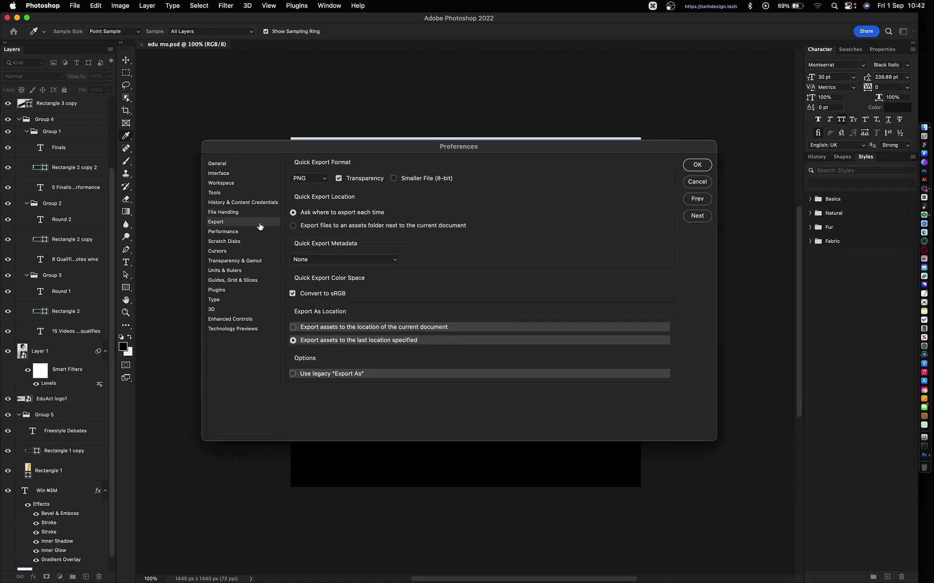
pyautogui.click(326, 179)
pyautogui.click(317, 266)
pyautogui.click(335, 269)
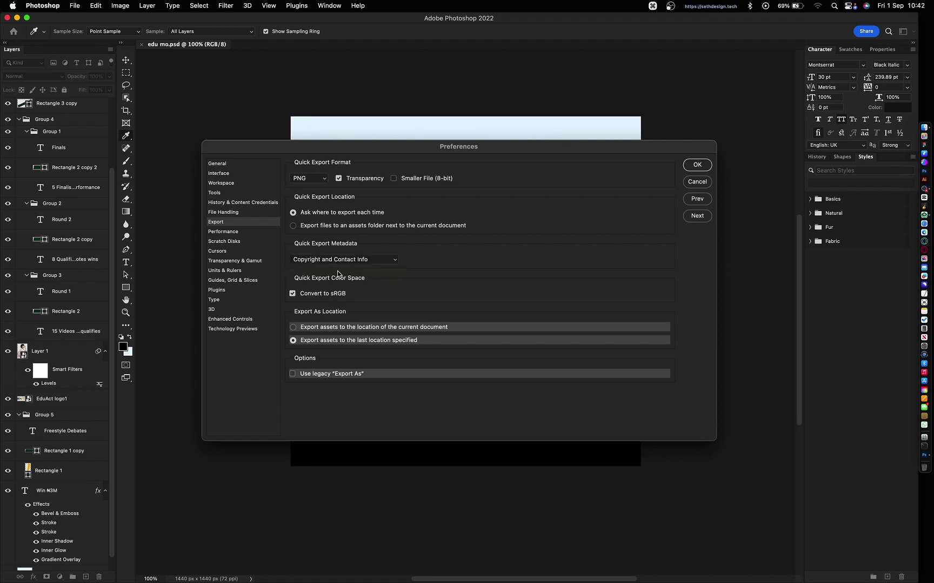
pyautogui.click(328, 328)
pyautogui.click(293, 374)
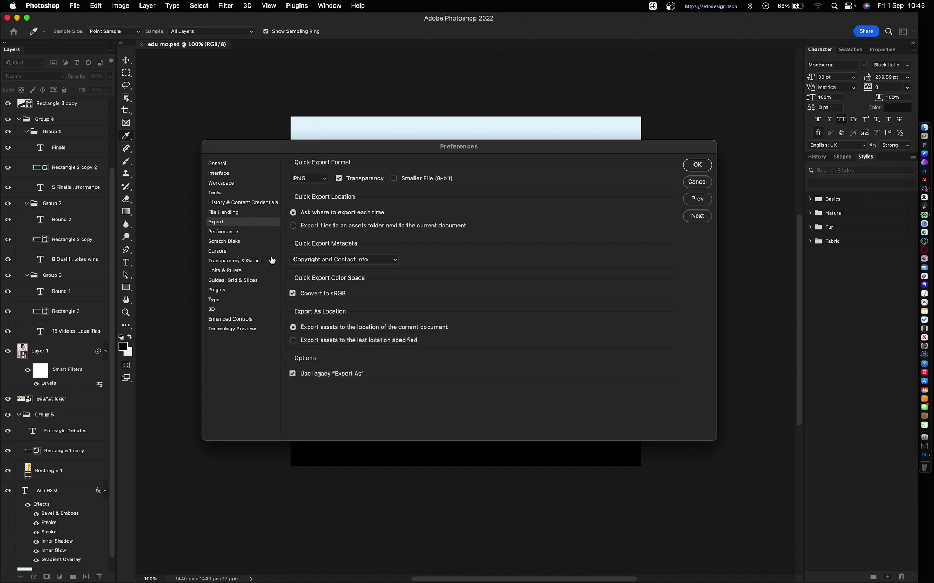
pyautogui.click(224, 232)
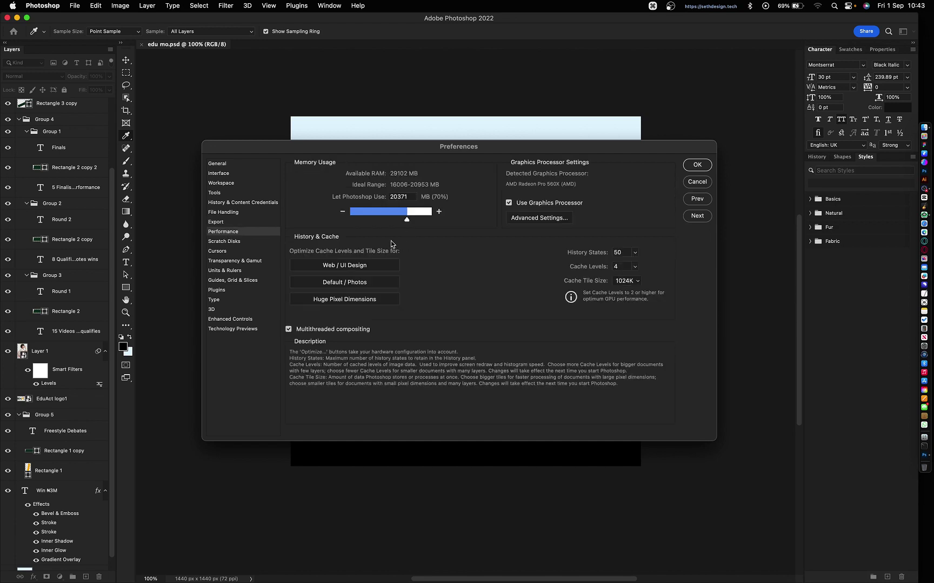
# - Set History States to 150 and check the advanced graphics processor settings
pyautogui.moveTo(635, 254); pyautogui.dragTo(647, 267)
pyautogui.click(618, 254)
pyautogui.press('BackSpace')
pyautogui.write('0')
pyautogui.click(538, 219)
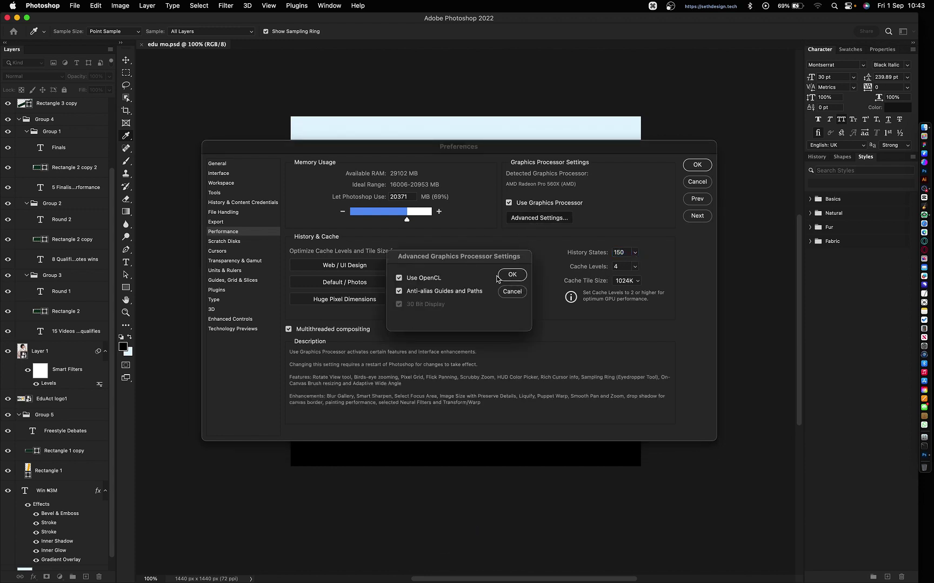
pyautogui.click(500, 277)
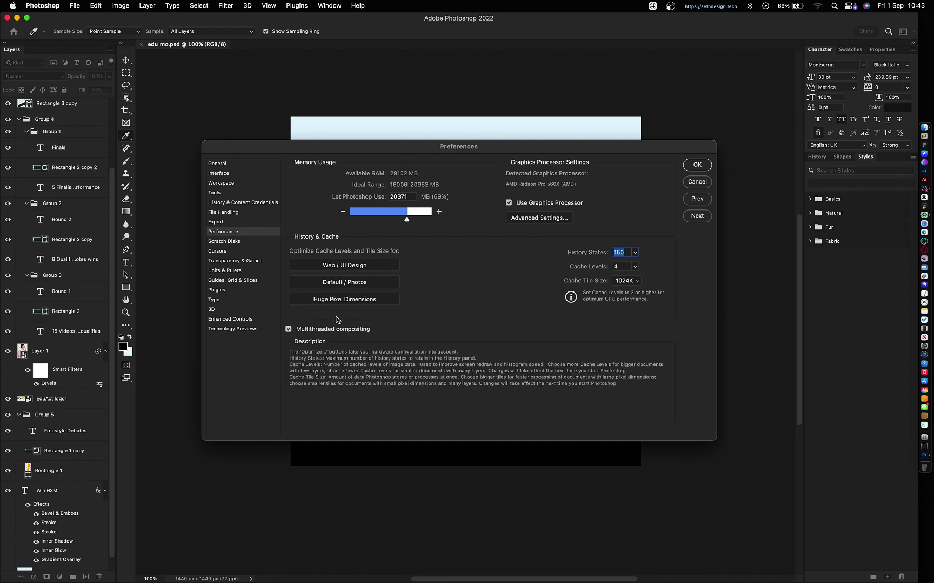
pyautogui.click(224, 241)
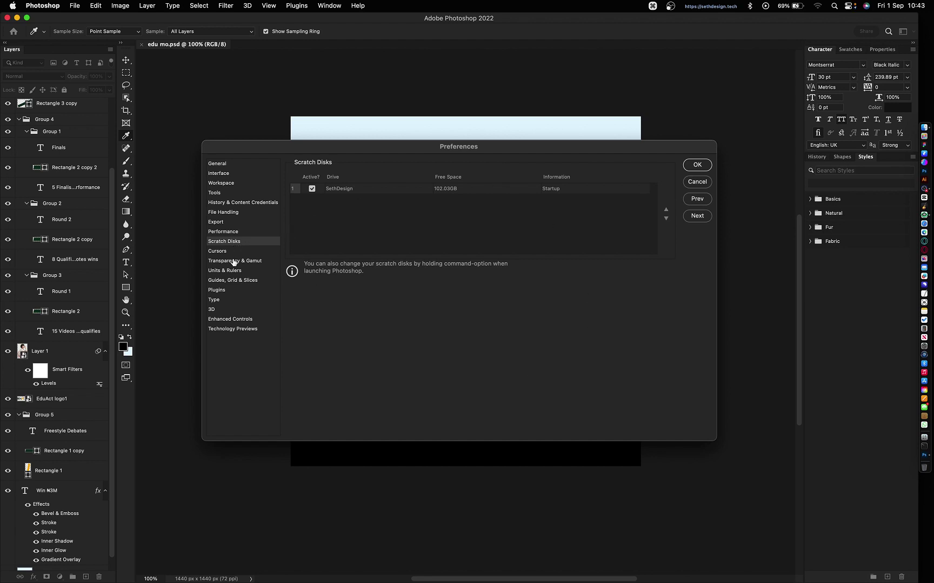
# - Make the transparency grid Small with Medium colours, and set rulers to inches
pyautogui.click(222, 252)
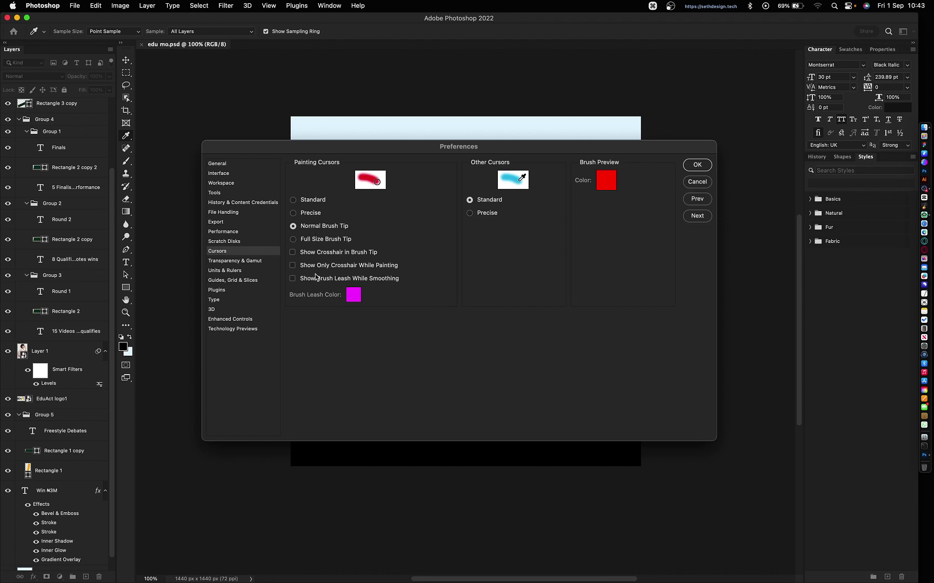
pyautogui.click(233, 261)
pyautogui.click(381, 178)
pyautogui.click(372, 168)
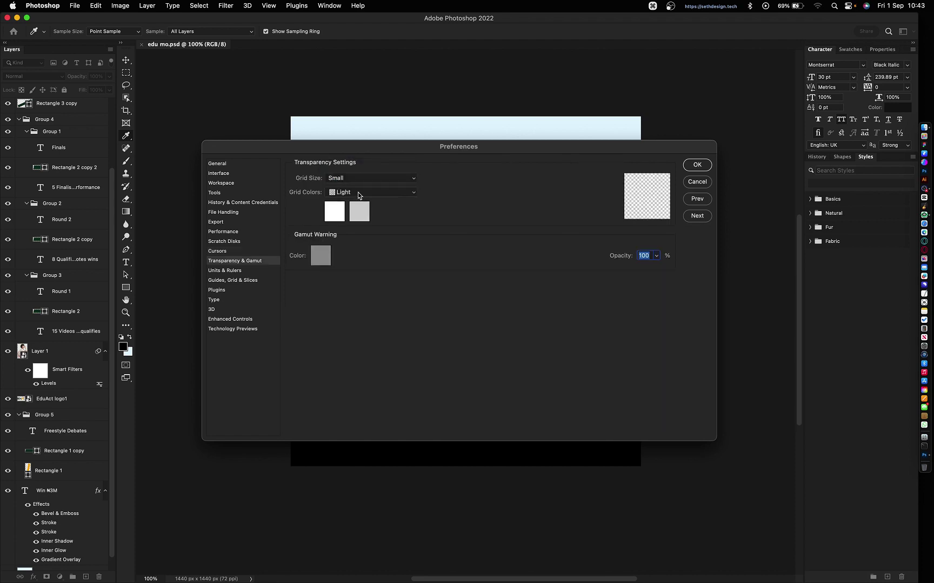
pyautogui.click(373, 192)
pyautogui.click(356, 202)
pyautogui.click(227, 271)
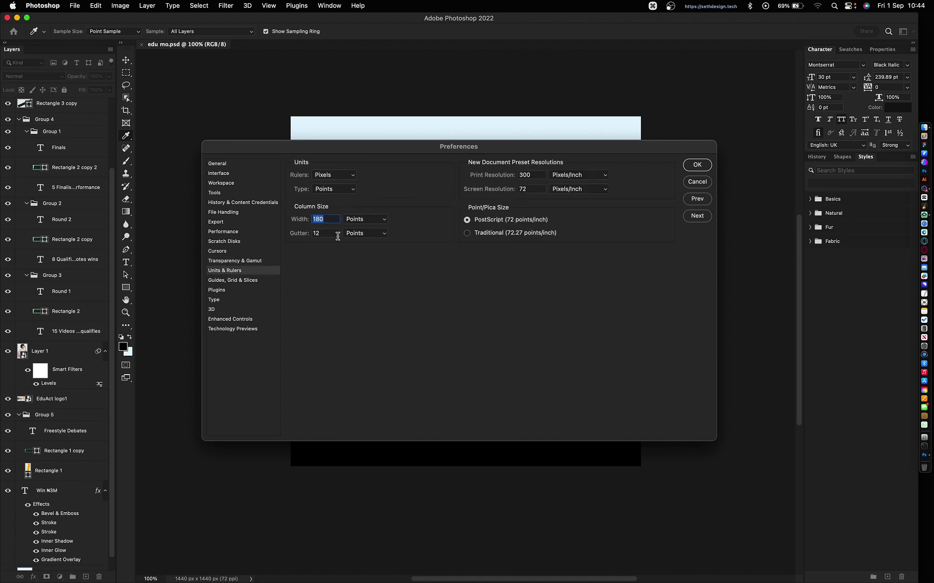
pyautogui.click(333, 174)
pyautogui.click(335, 184)
# - Enable Developer Mode, Generator and remote connections in the Plug-ins preferences
pyautogui.click(232, 280)
pyautogui.click(223, 291)
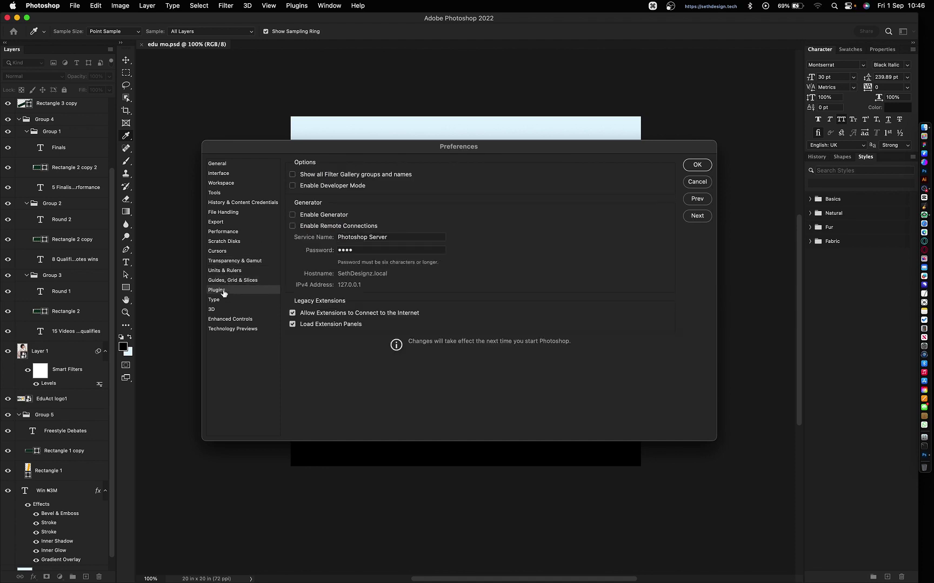
pyautogui.click(293, 186)
pyautogui.click(292, 215)
pyautogui.click(293, 226)
pyautogui.click(226, 299)
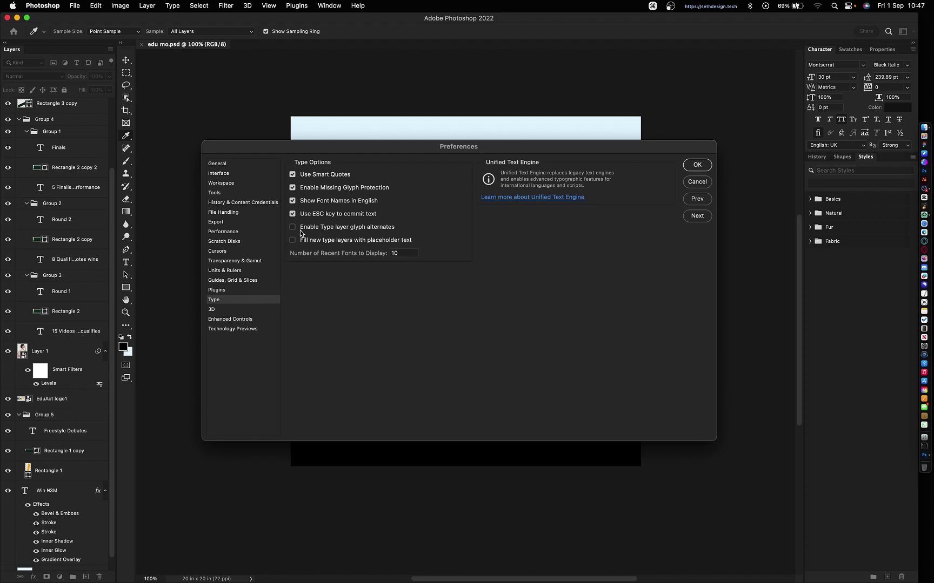
# - Turn off ESC-to-commit text, list 50 recent fonts, and set 3D render tile size to Large
pyautogui.click(293, 214)
pyautogui.doubleClick(400, 253)
pyautogui.write('50')
pyautogui.click(218, 310)
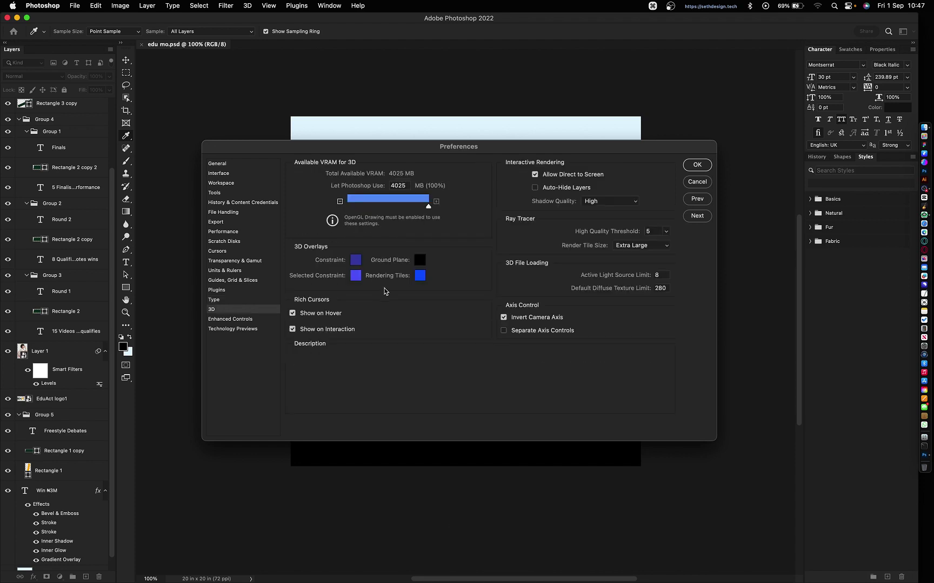
pyautogui.moveTo(591, 313)
pyautogui.click(641, 245)
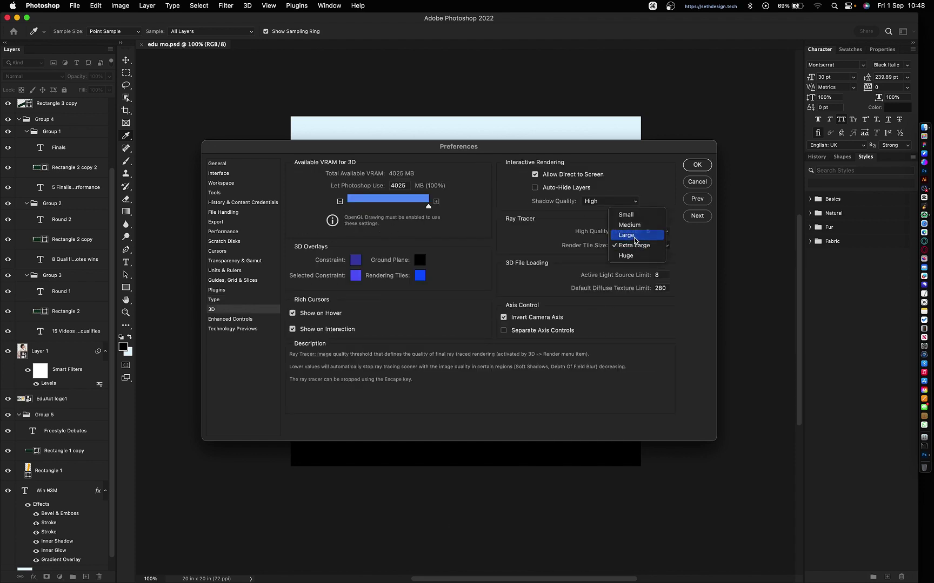
pyautogui.click(627, 235)
# - Enable the Content-Aware Tracing and precise HDR colour management technology previews
pyautogui.click(233, 319)
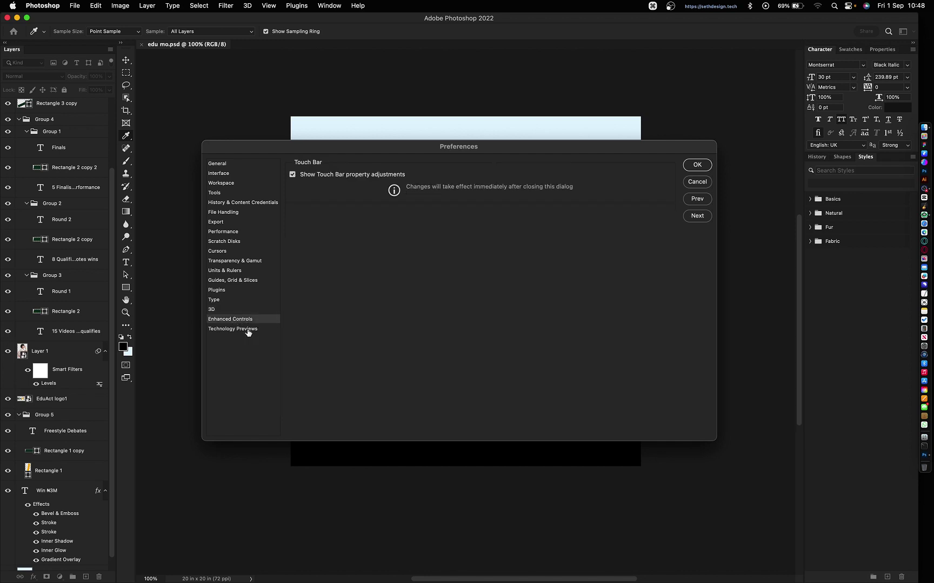
pyautogui.click(247, 330)
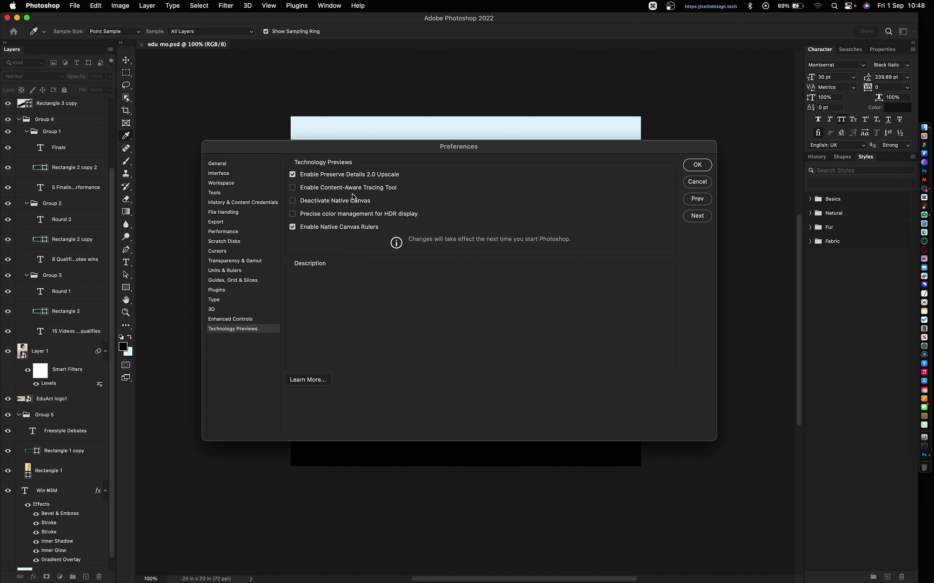
pyautogui.click(292, 188)
pyautogui.click(292, 214)
# - Review each preferences page from General through Performance, then return to Technology Previews
pyautogui.click(235, 168)
pyautogui.click(226, 175)
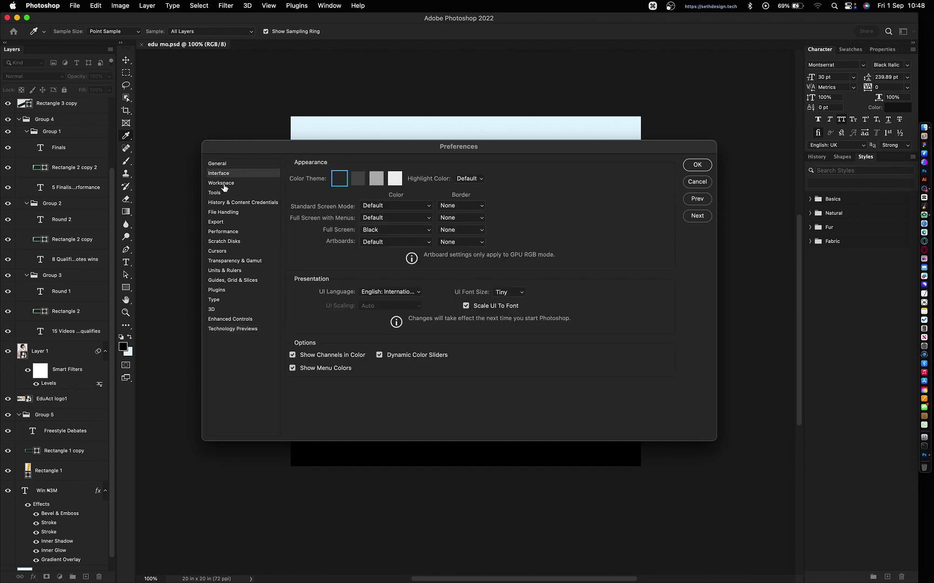
pyautogui.click(223, 184)
pyautogui.click(224, 193)
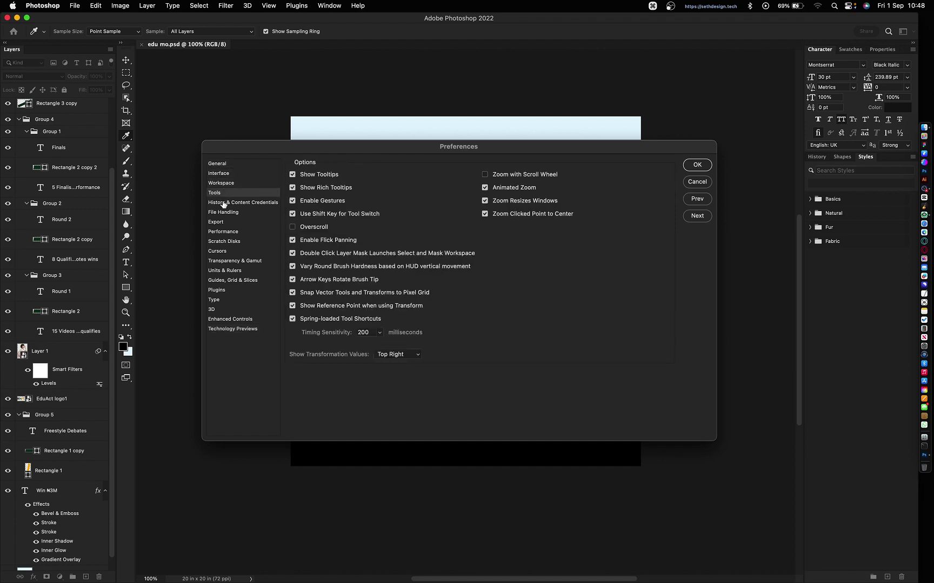
pyautogui.click(224, 204)
pyautogui.click(225, 213)
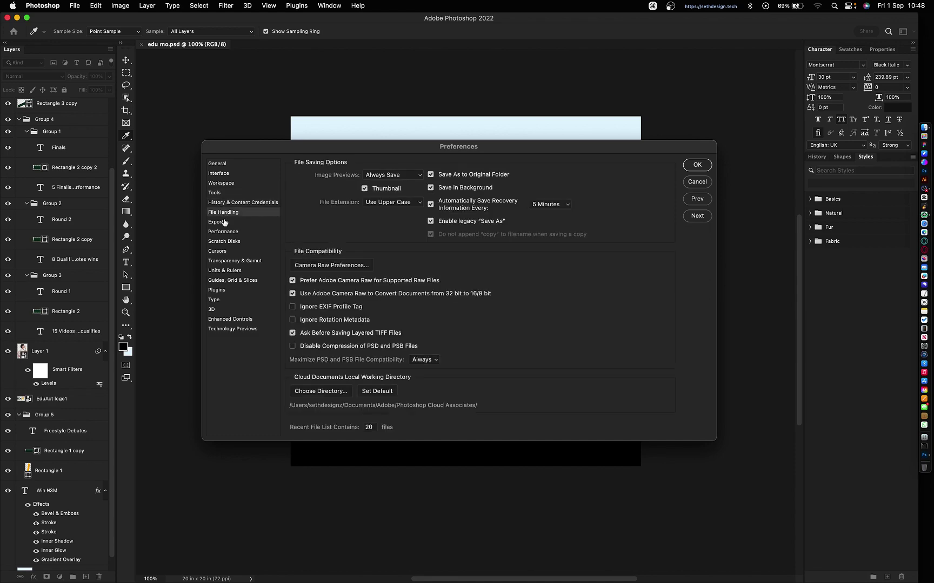
pyautogui.click(223, 223)
pyautogui.click(222, 231)
pyautogui.click(233, 329)
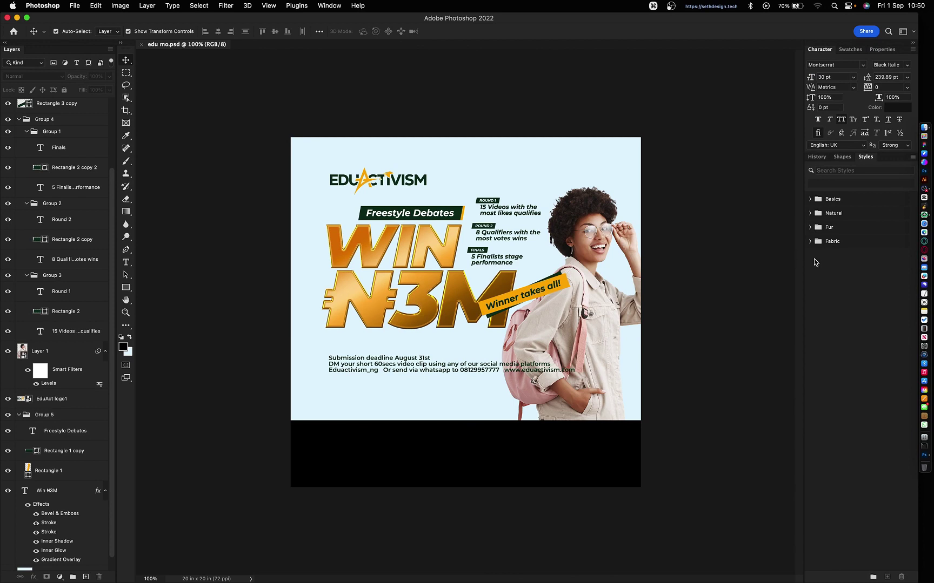
# - Import SethDesignz Styles.asl from the Adobe Photoshop 2023 Presets folder into the Styles panel
pyautogui.click(912, 158)
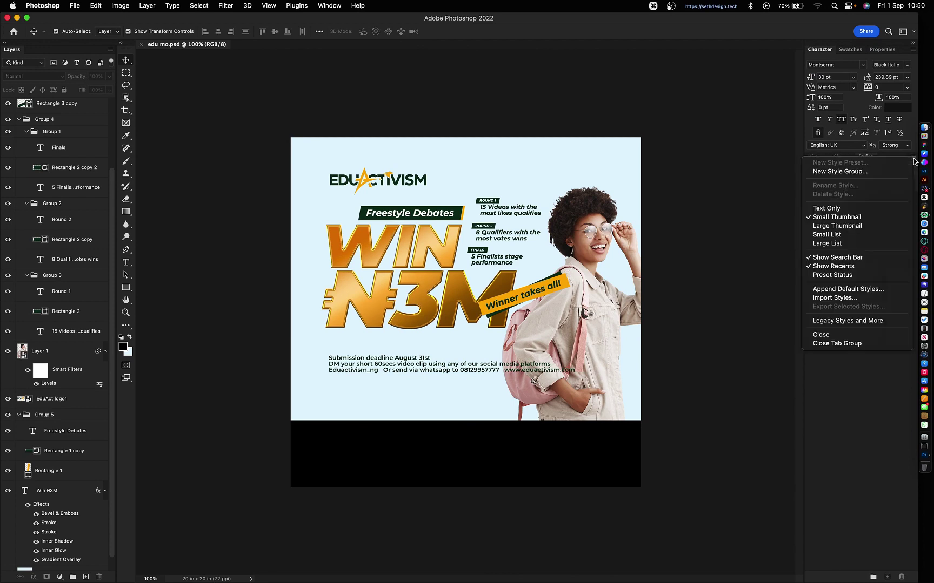
pyautogui.click(834, 295)
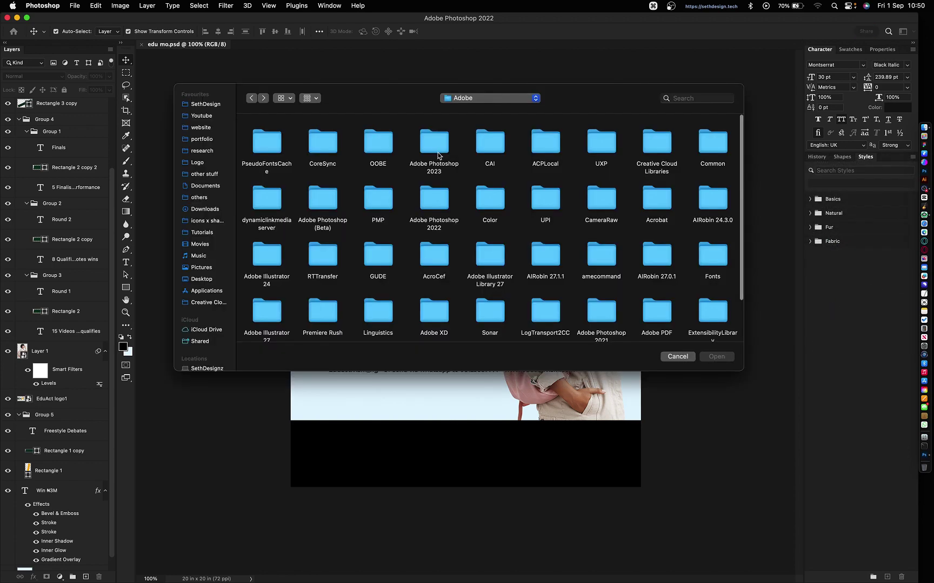
pyautogui.click(438, 149)
pyautogui.doubleClick(436, 146)
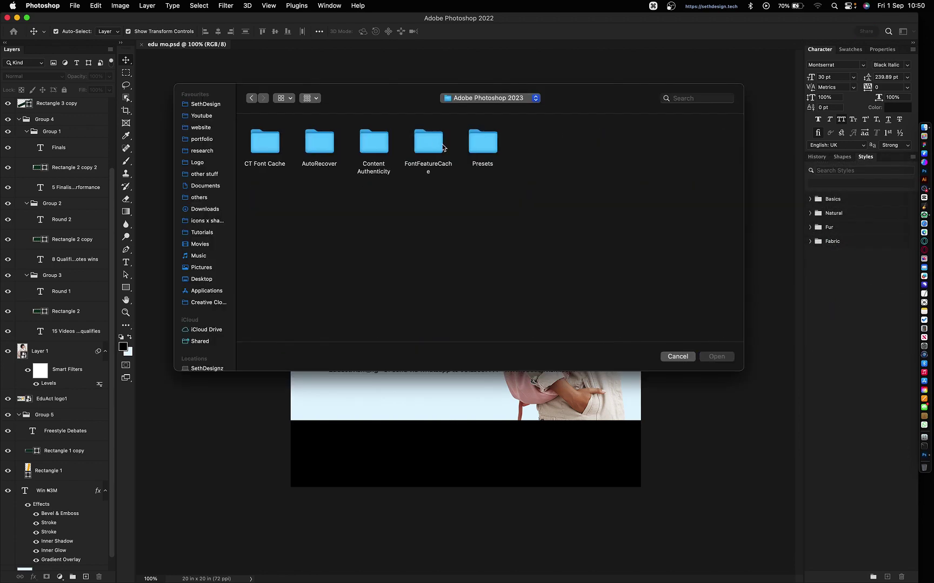
pyautogui.doubleClick(485, 145)
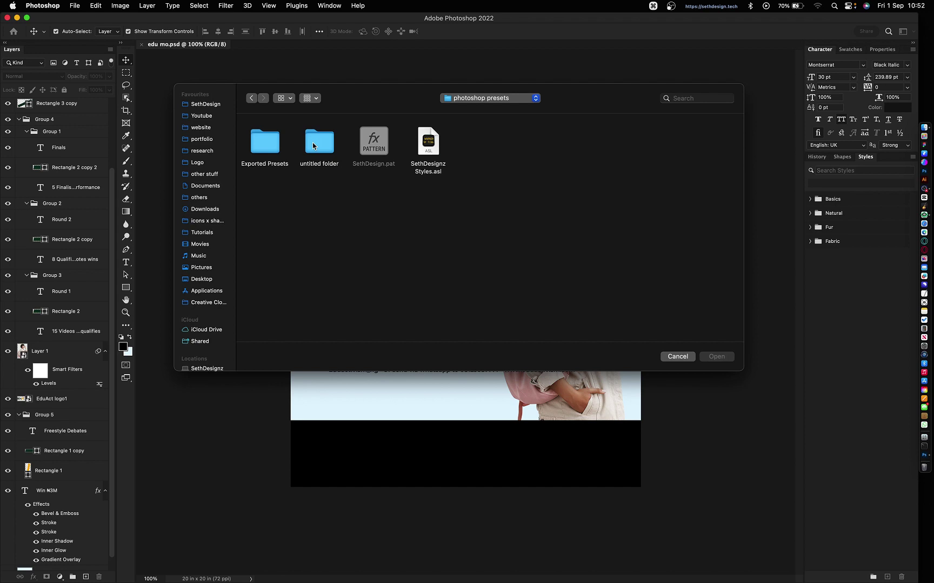
pyautogui.doubleClick(428, 143)
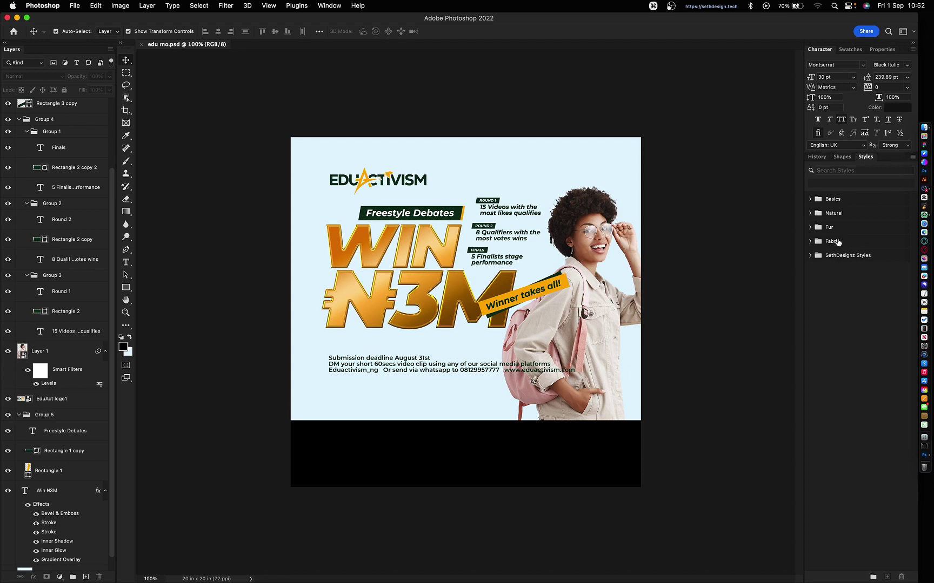
# - Delete the Basics, Natural, Fur and Fabric style groups and expand SethDesignz Styles
pyautogui.click(837, 243)
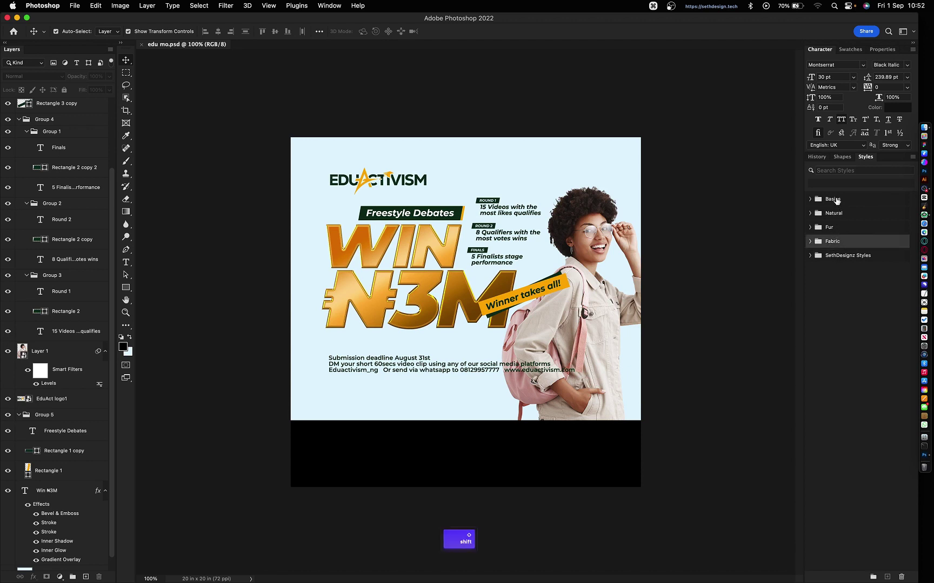
pyautogui.keyDown('shift'); pyautogui.click(835, 200); pyautogui.keyUp('shift')
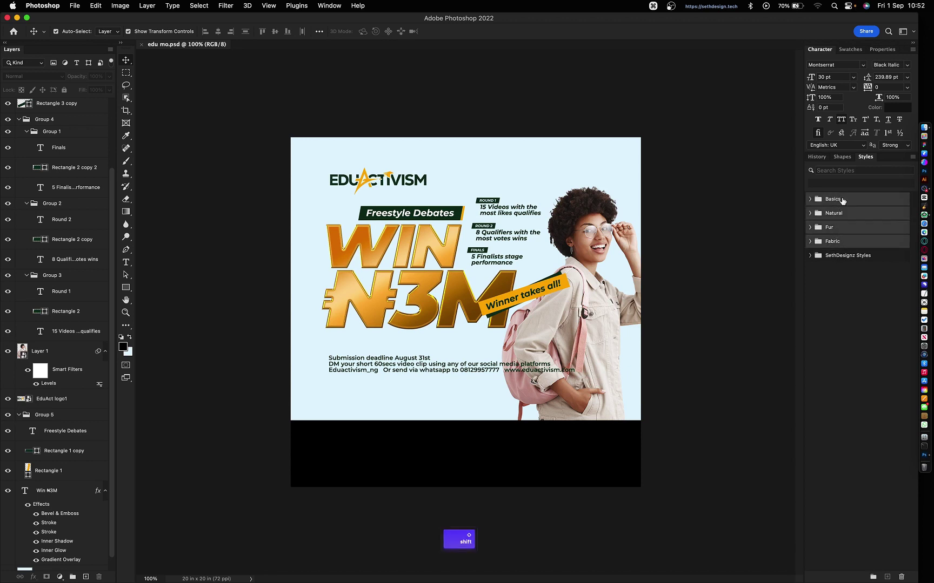
pyautogui.click(901, 575)
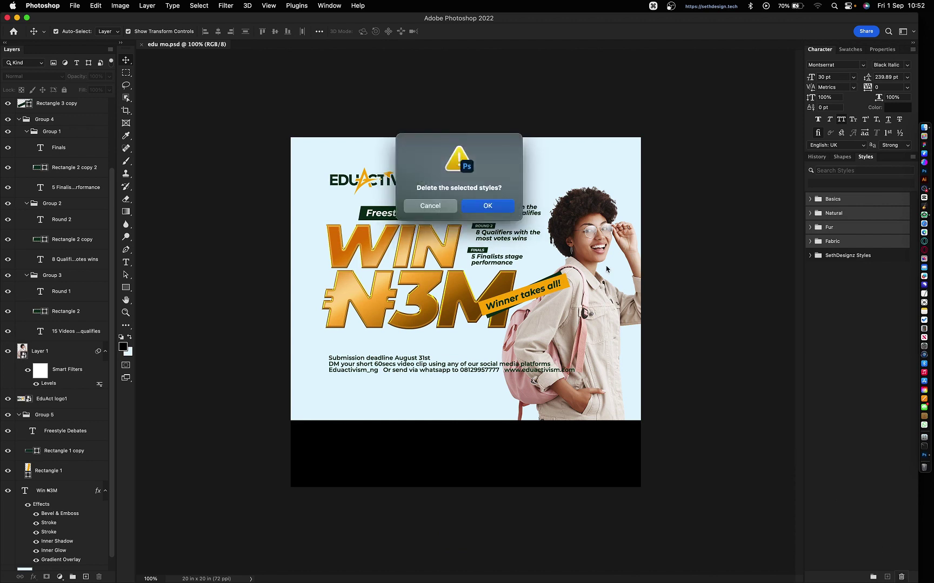
pyautogui.click(489, 207)
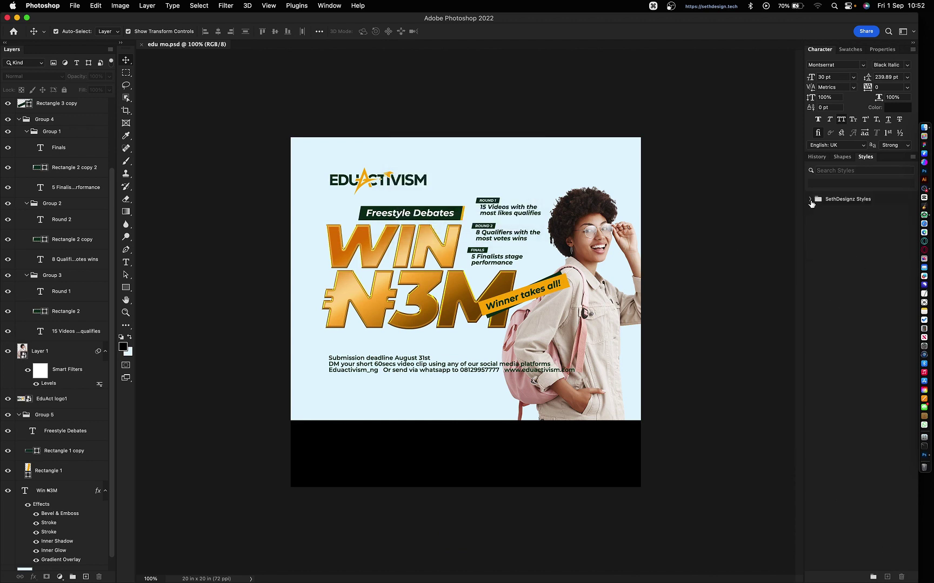
pyautogui.click(810, 199)
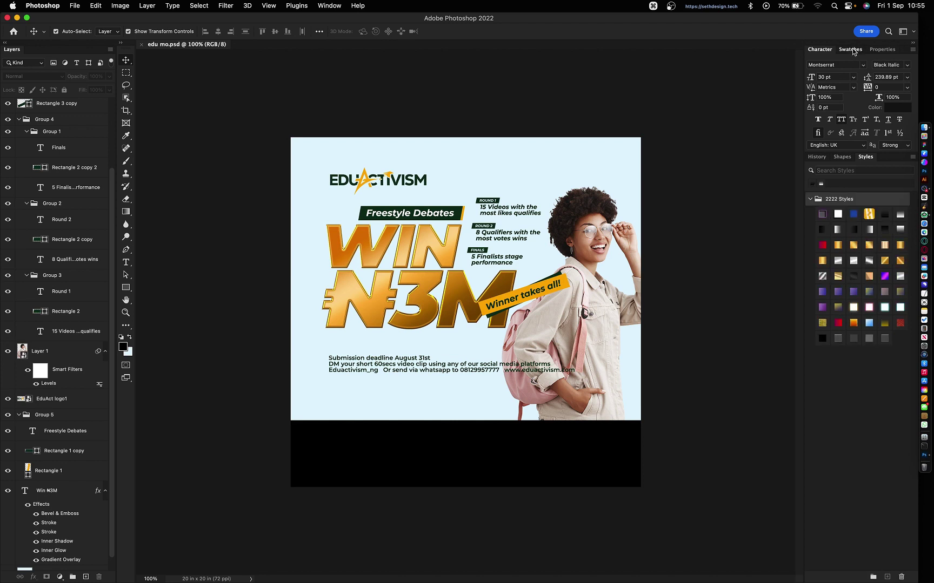
# - Show the Swatches panel and browse the Light swatch folder
pyautogui.click(850, 49)
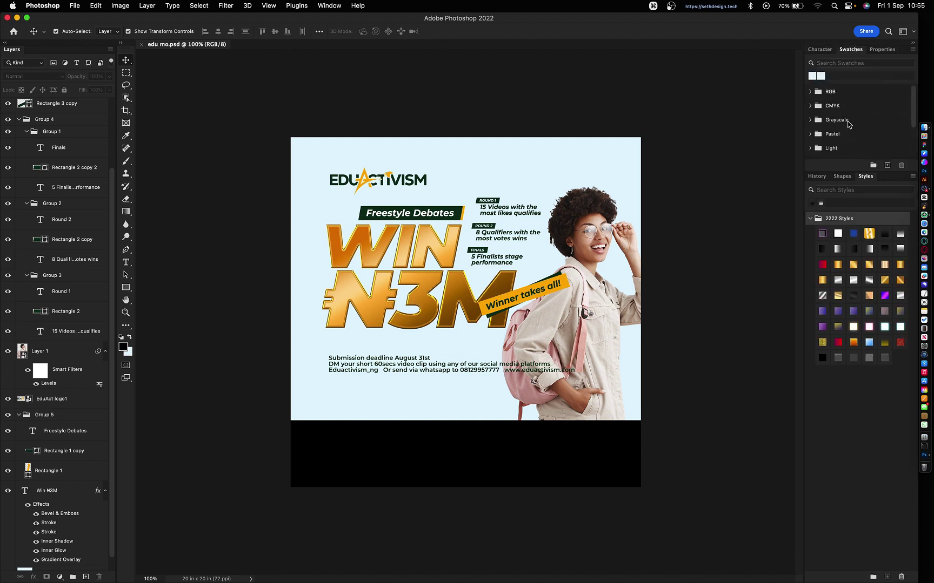
pyautogui.scroll(-3, 847, 121)
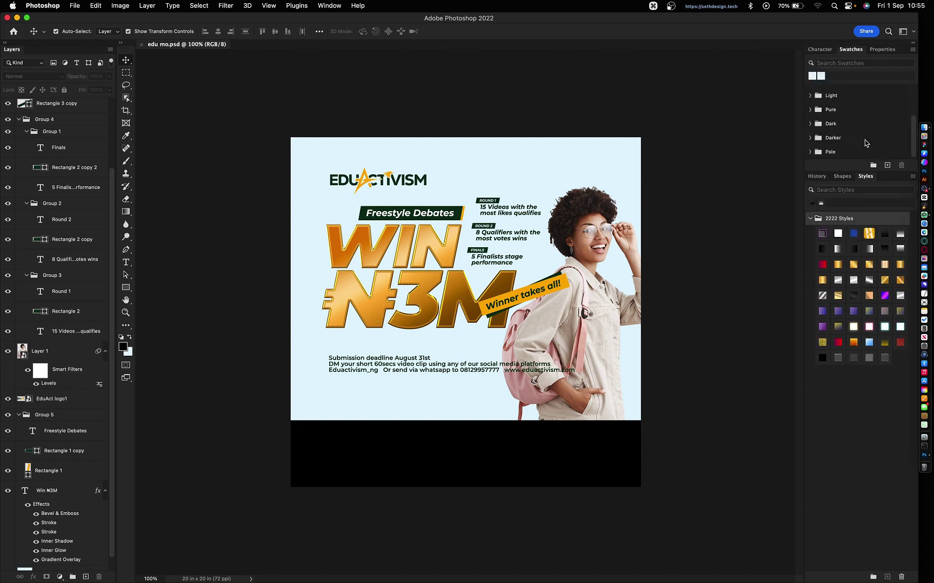
pyautogui.click(811, 96)
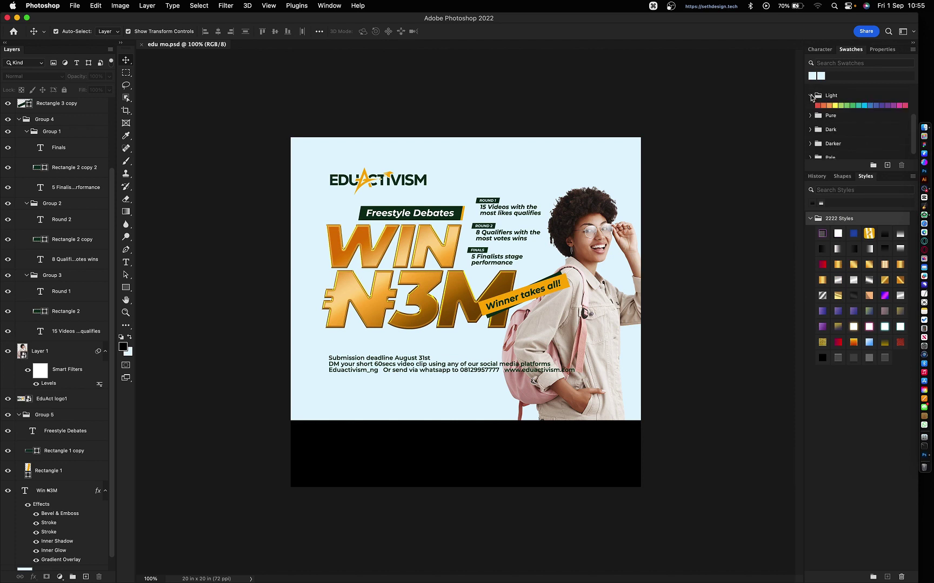
pyautogui.click(810, 96)
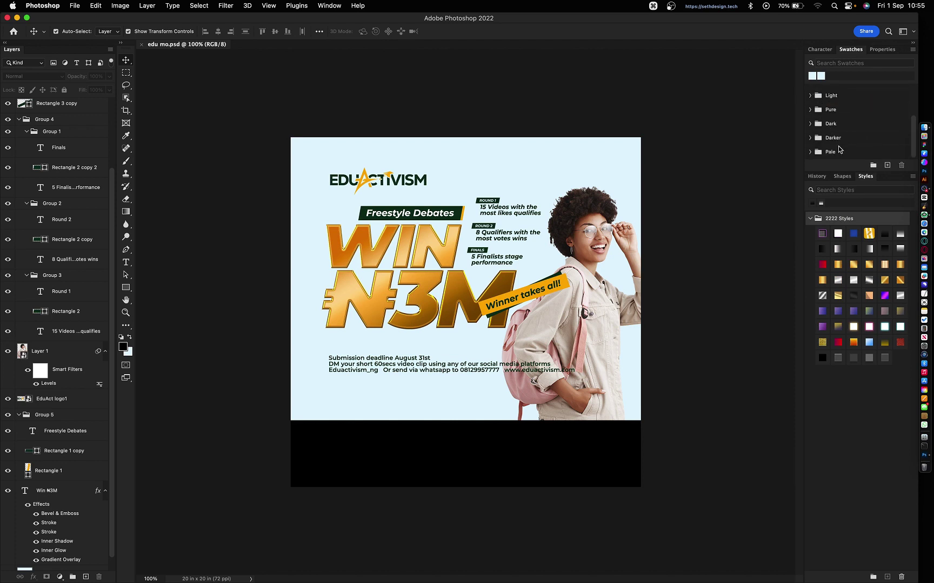
# - Import 2222 Swatches.aco from the Color Swatches folder and expand the new group
pyautogui.click(912, 50)
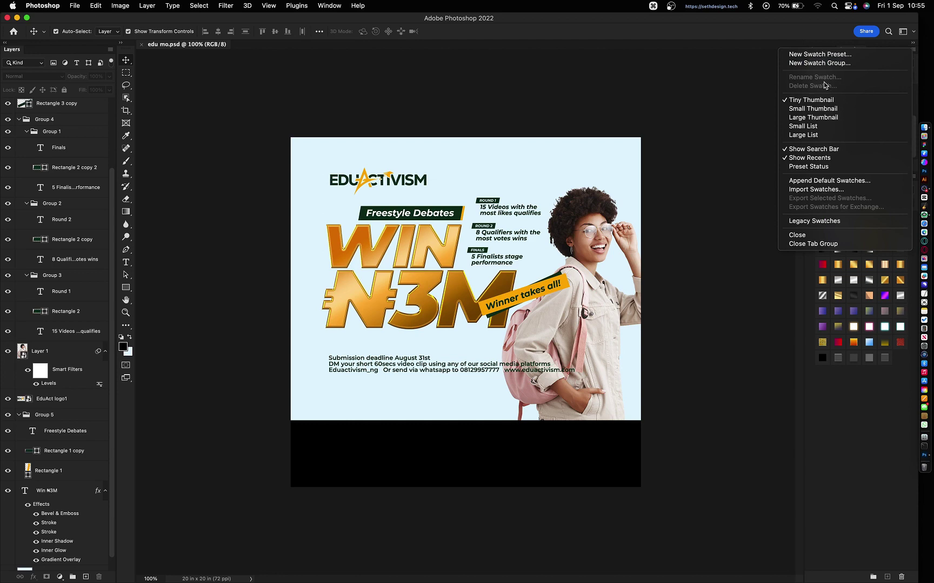
pyautogui.click(817, 189)
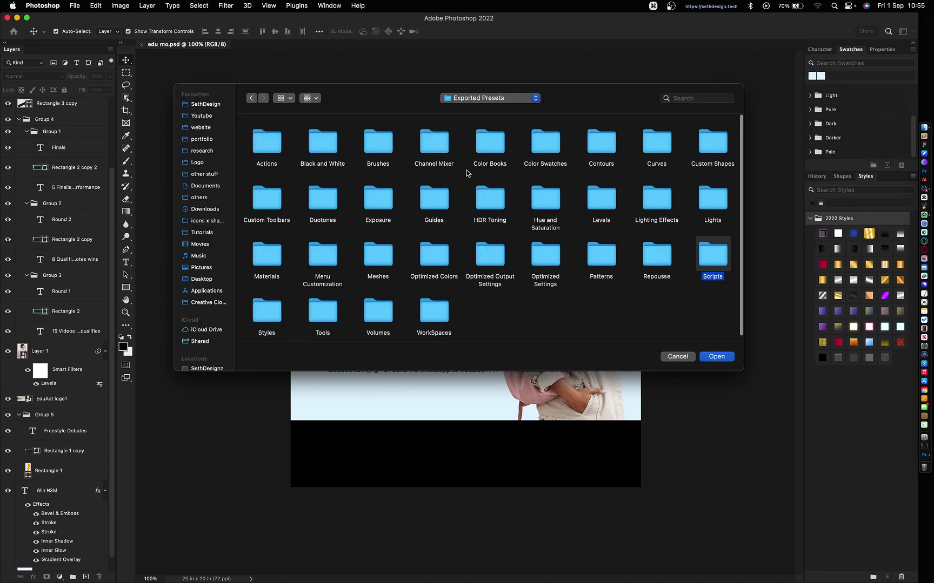
pyautogui.click(546, 145)
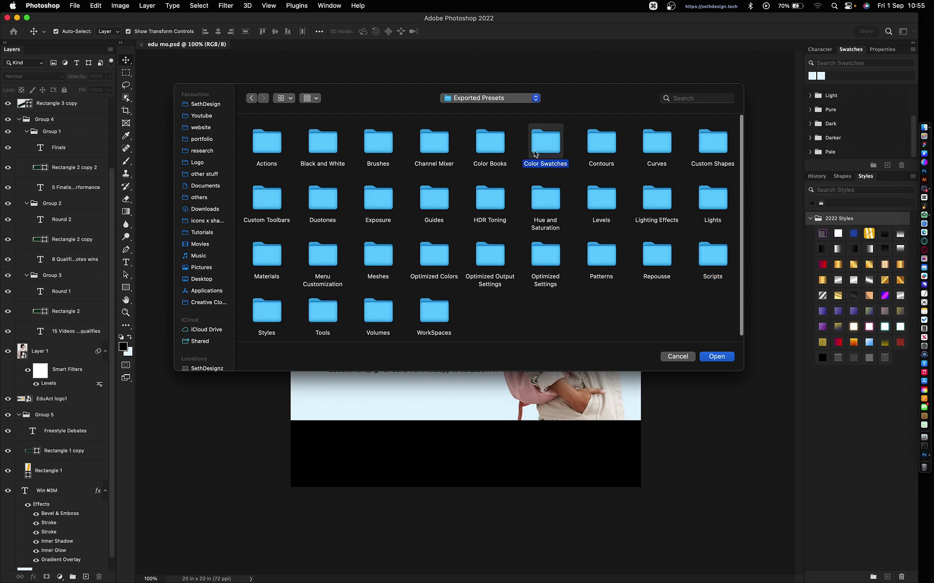
pyautogui.doubleClick(534, 155)
pyautogui.scroll(-2, 363, 225)
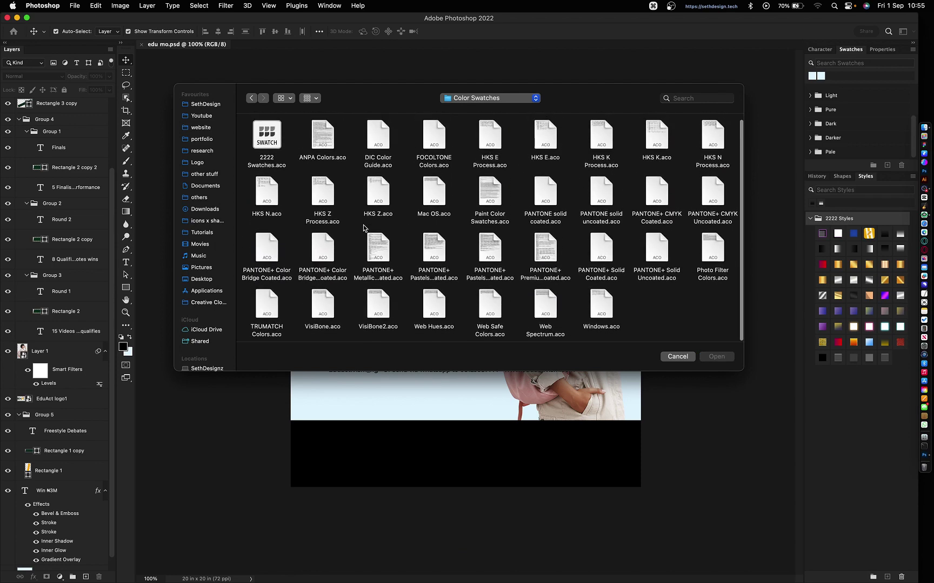
pyautogui.doubleClick(261, 140)
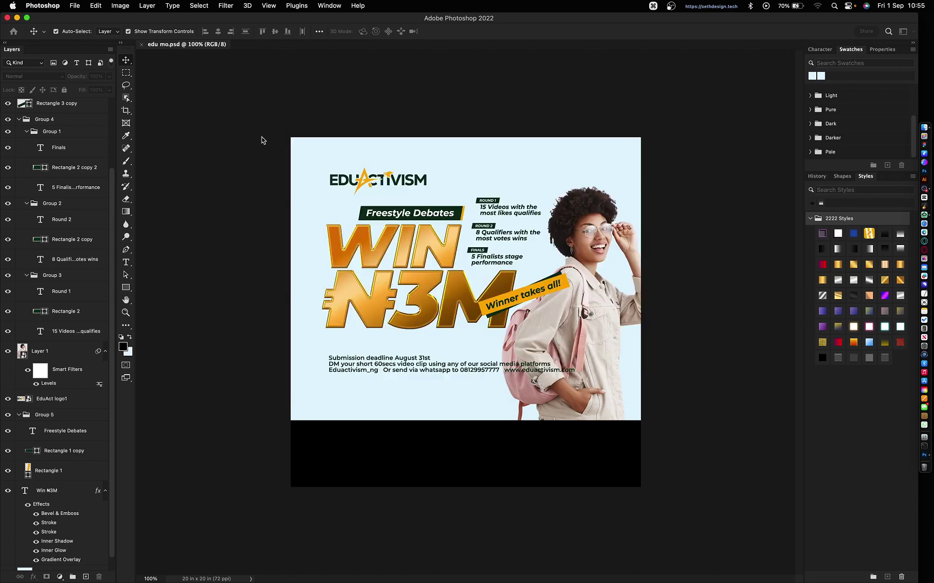
pyautogui.scroll(-1, 860, 127)
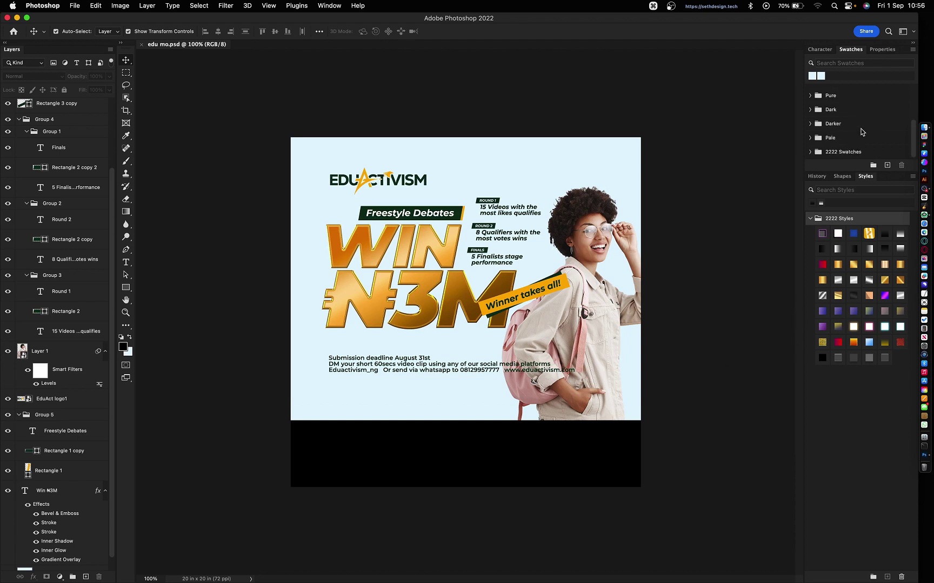
pyautogui.click(810, 151)
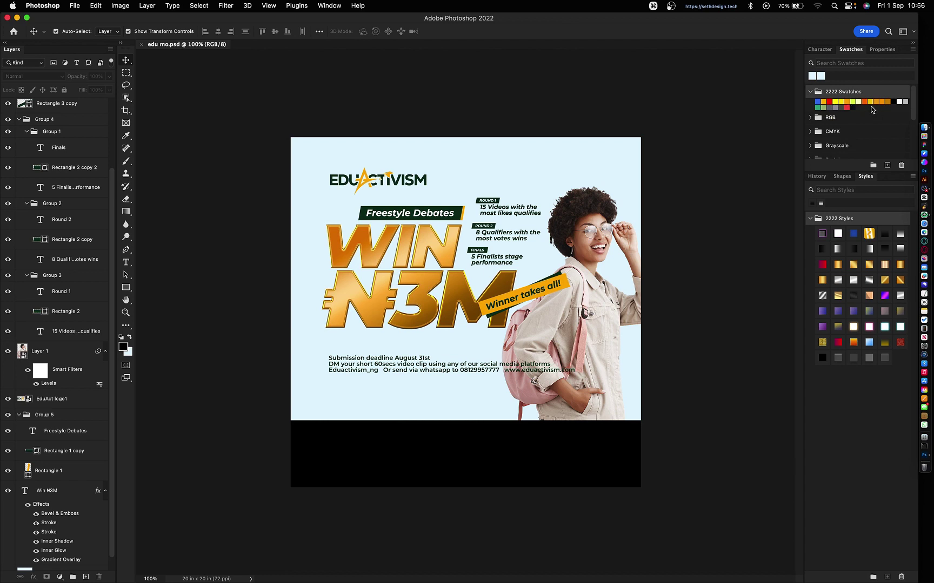
pyautogui.click(839, 177)
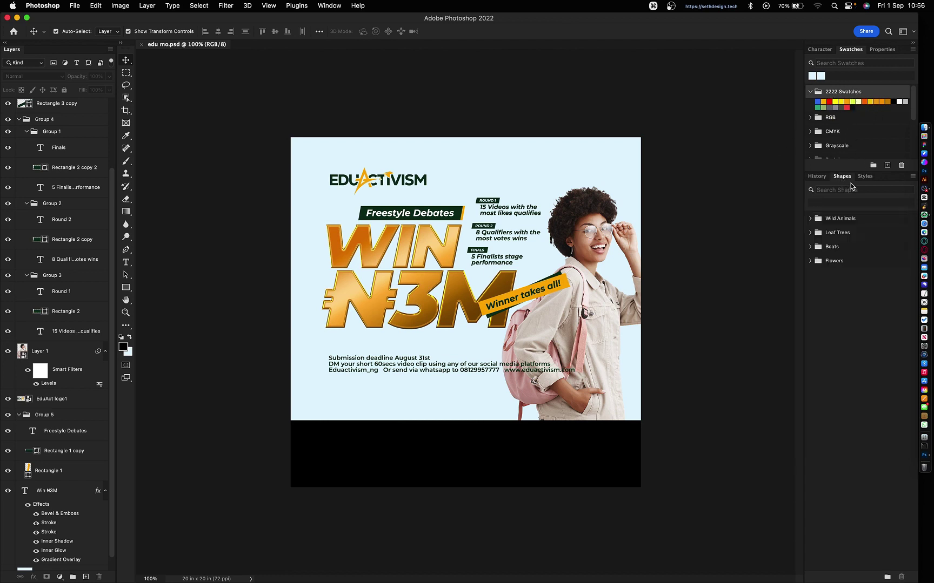
# - Import 2222 shapes.csh, expand the 2222 shapes group, and select its globe shape
pyautogui.click(913, 178)
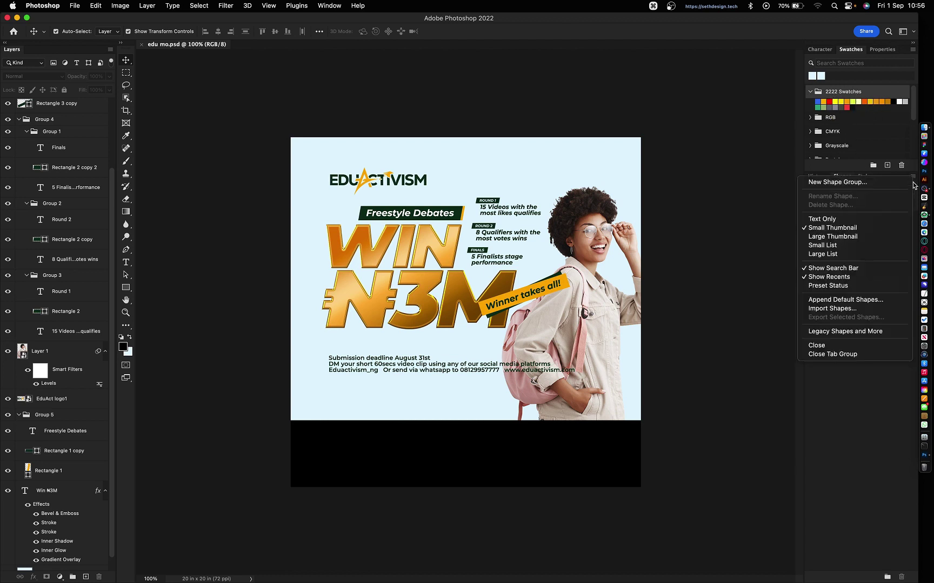
pyautogui.click(838, 312)
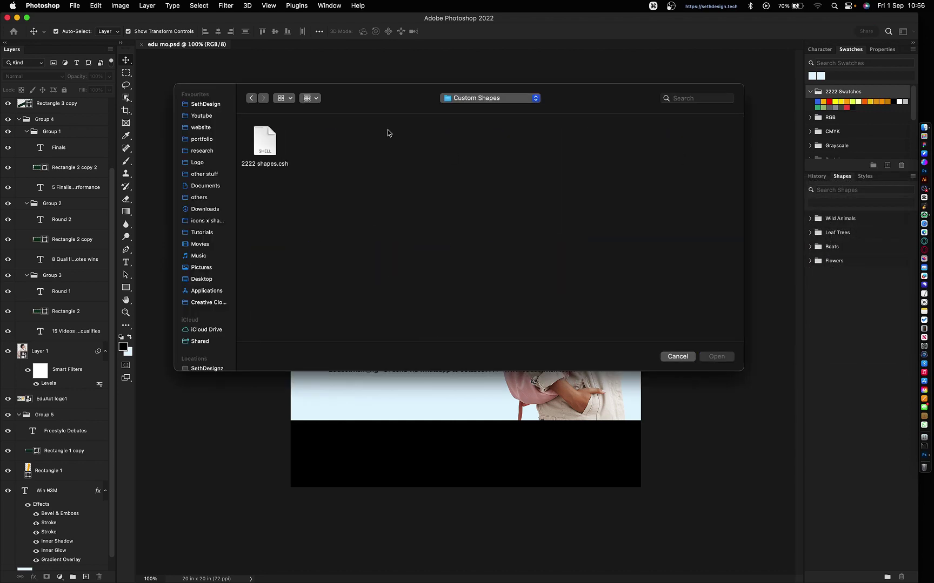
pyautogui.doubleClick(267, 146)
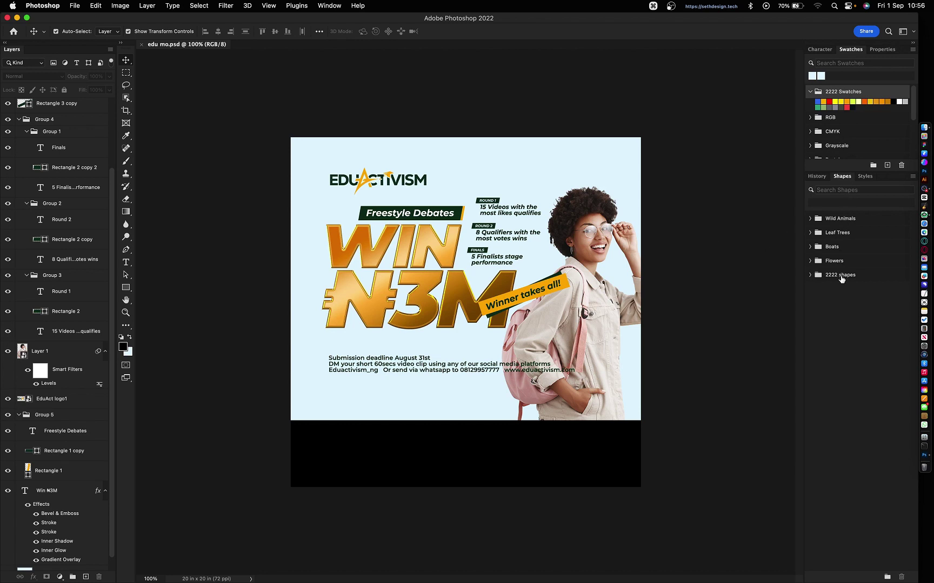
pyautogui.click(811, 275)
pyautogui.click(822, 304)
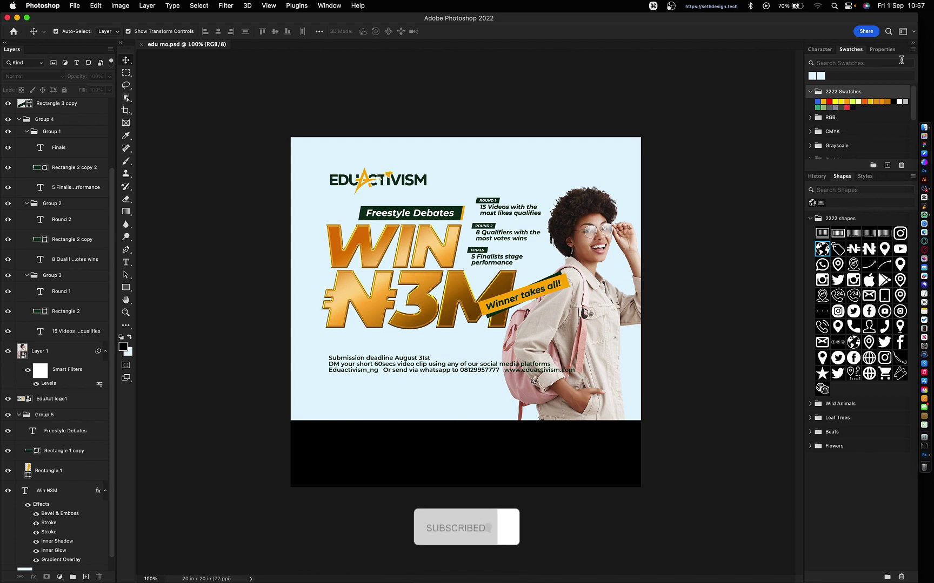
# - Save a new workspace named 'SethDesign' including keyboard shortcuts, menus and toolbar, overwriting the existing one
pyautogui.click(913, 32)
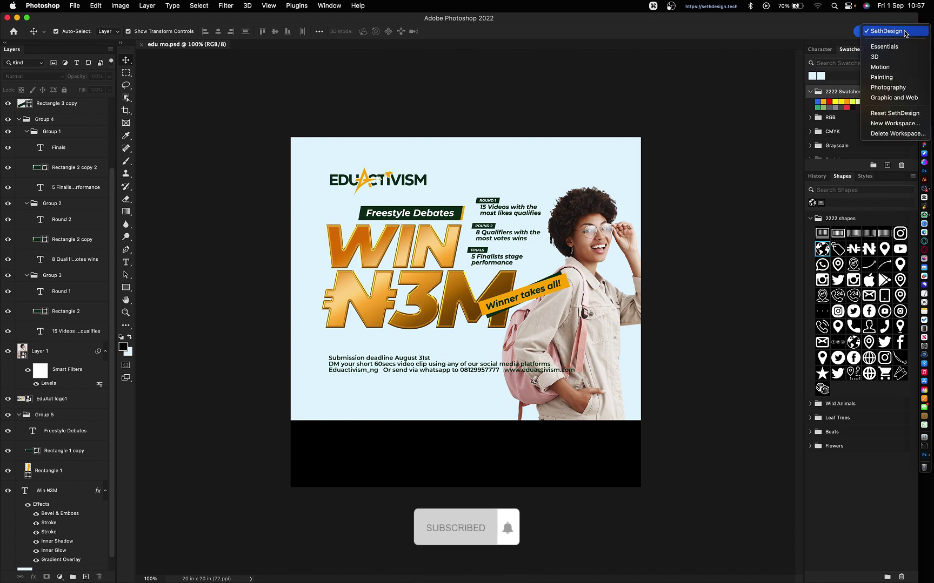
pyautogui.click(892, 126)
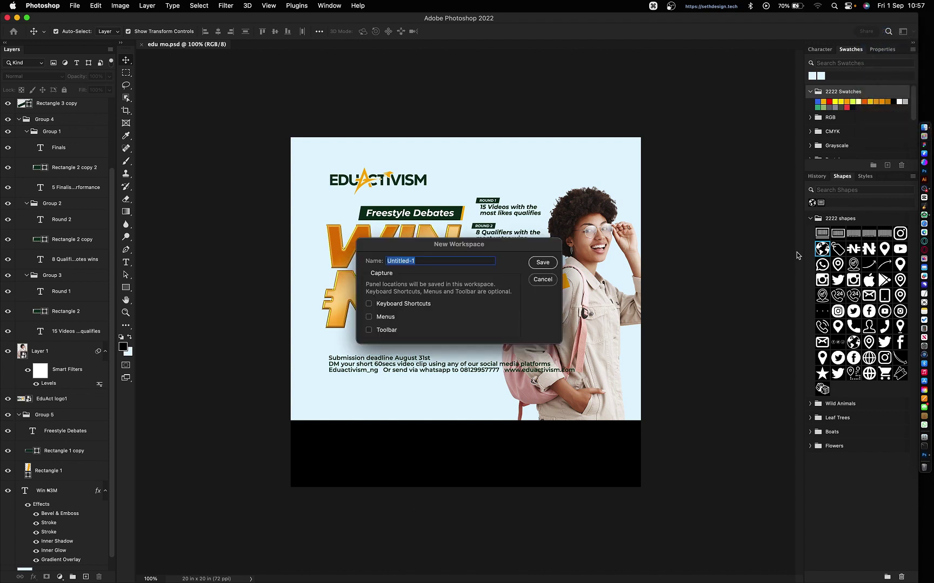
pyautogui.write('SethDesign')
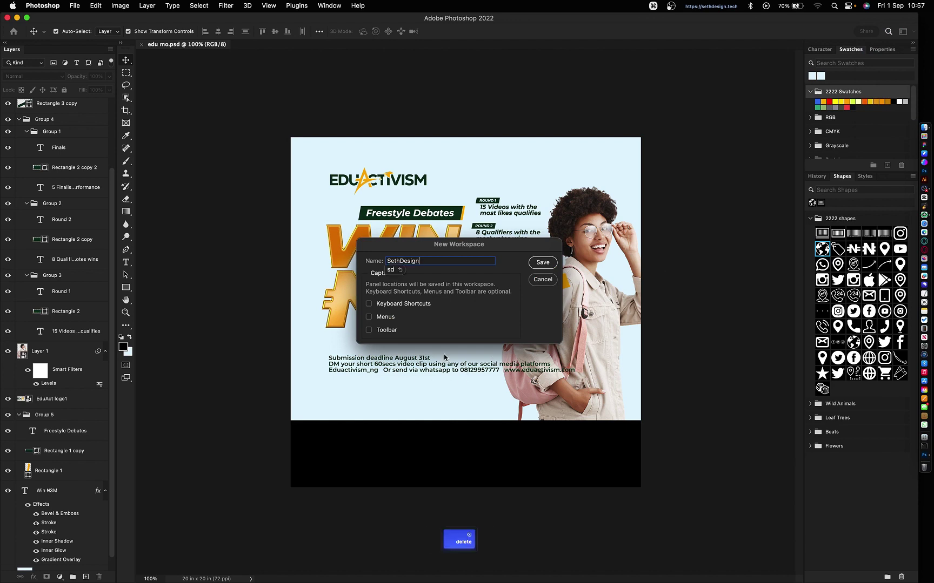
pyautogui.click(370, 306)
pyautogui.click(369, 318)
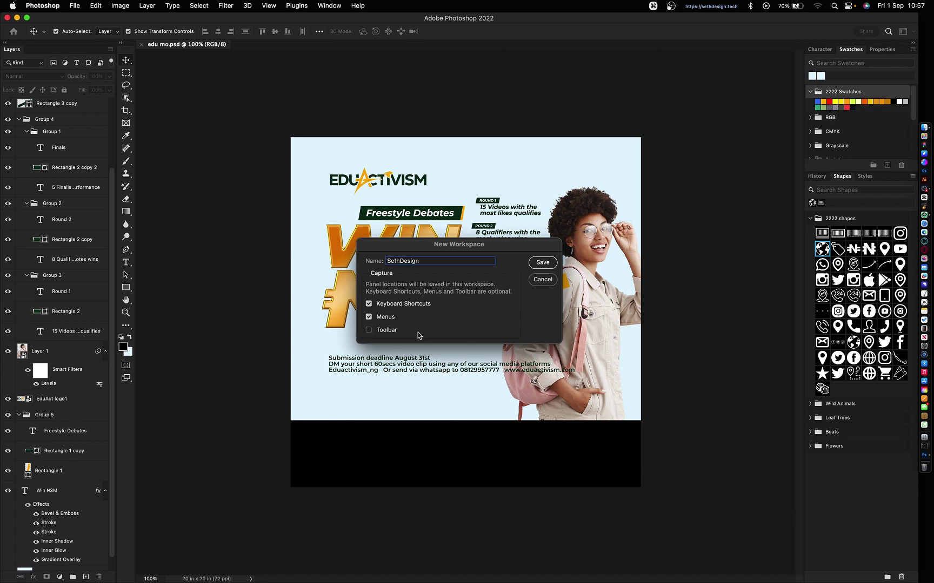
pyautogui.click(370, 331)
pyautogui.click(543, 263)
pyautogui.click(488, 218)
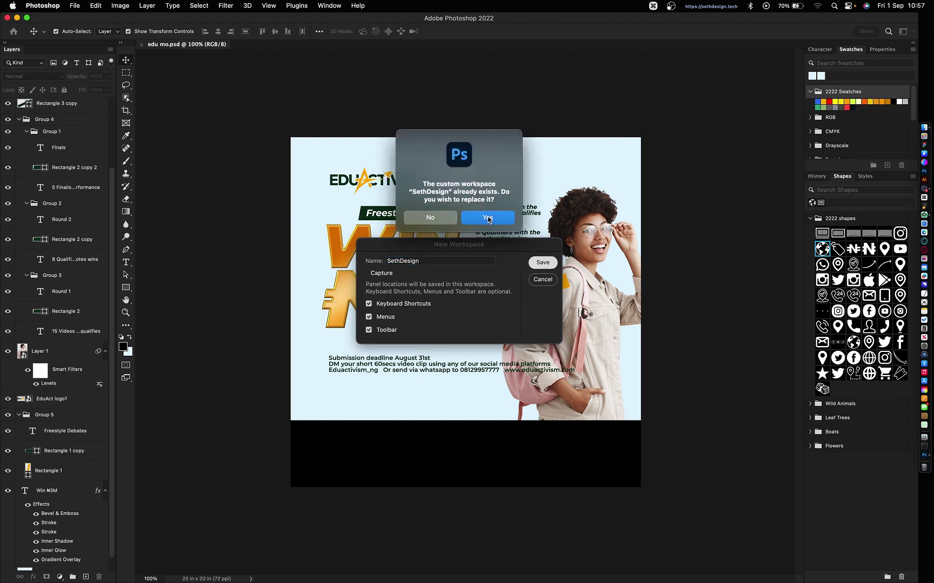